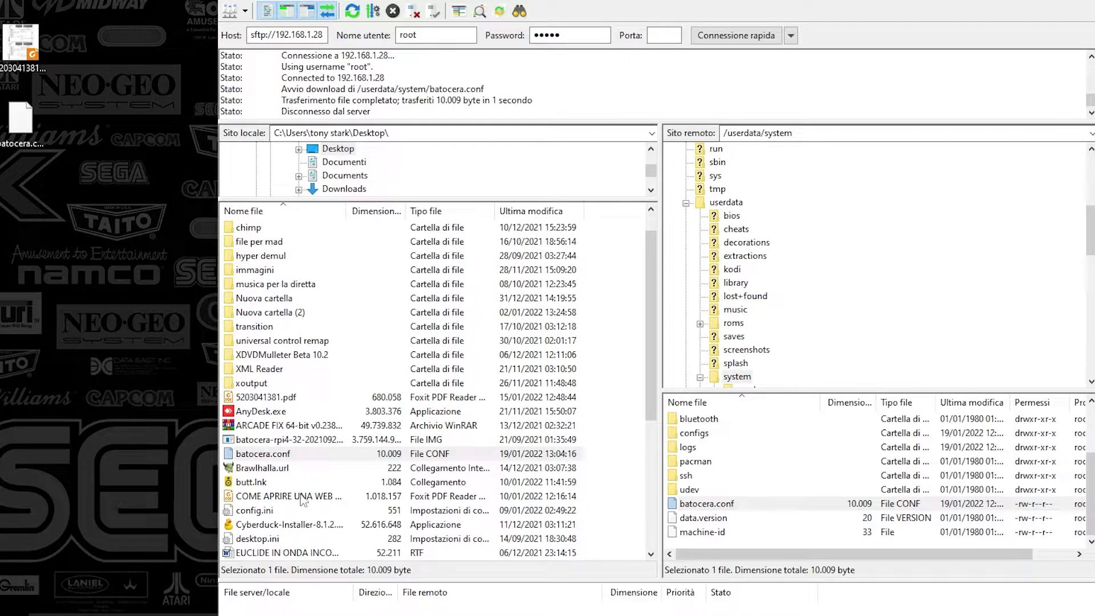
Step: Open the local batocera.conf with the default text-file program, read through to its generated configurations section, and close it
right_click(269, 454)
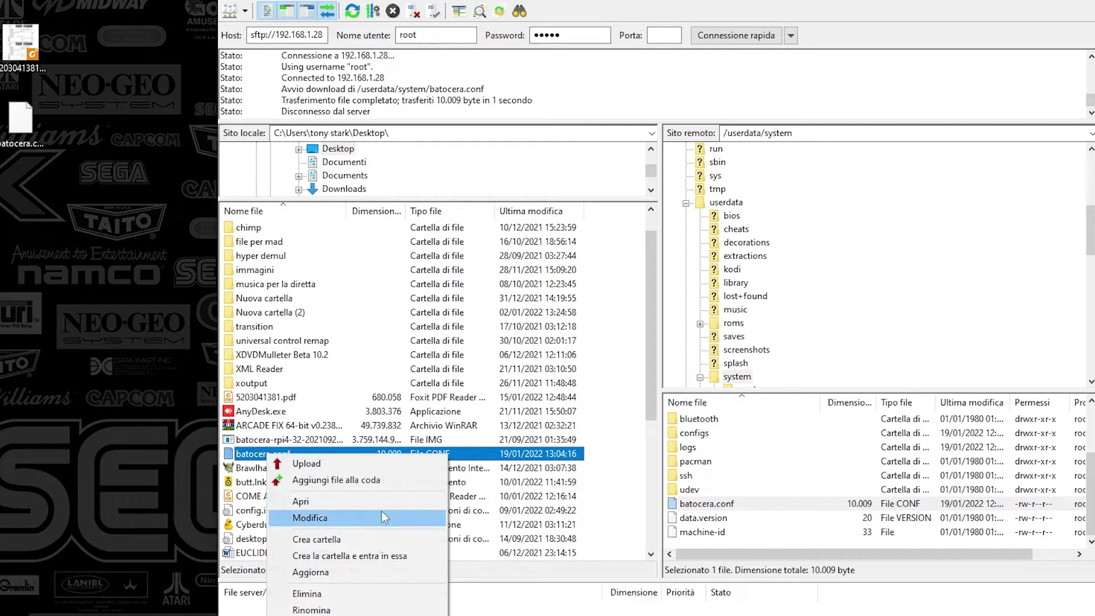
click(317, 516)
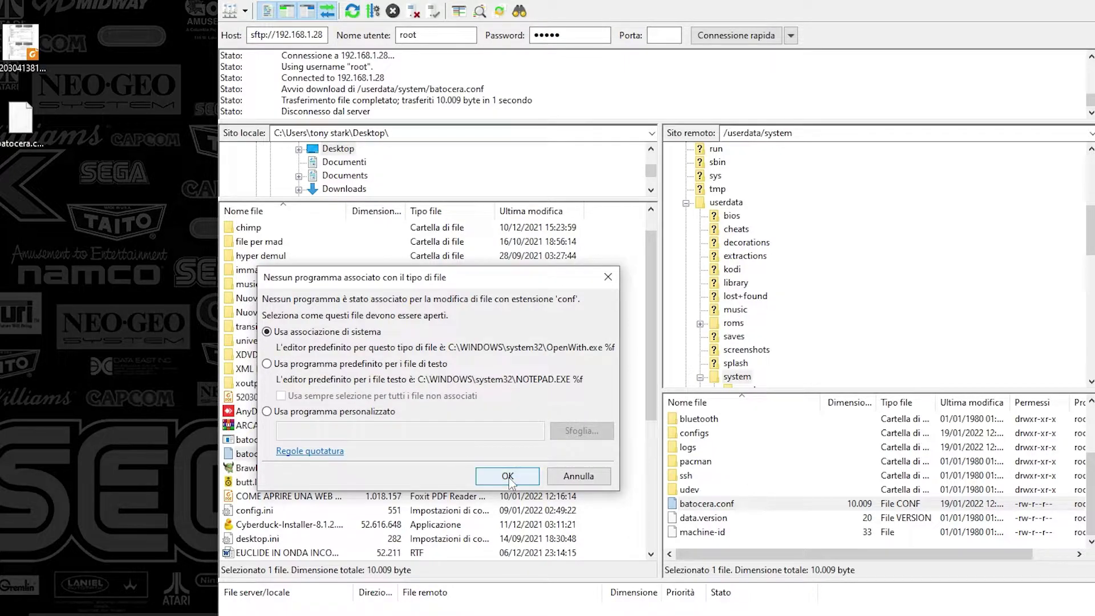
click(267, 364)
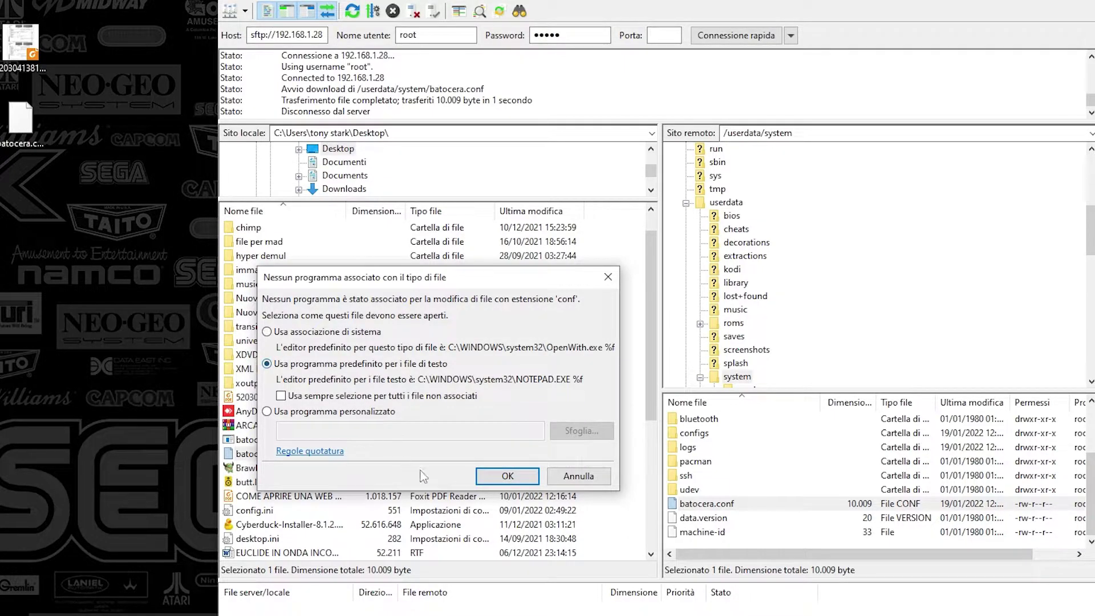
click(507, 477)
scroll(785, 361, down, 1)
scroll(784, 360, down, 3)
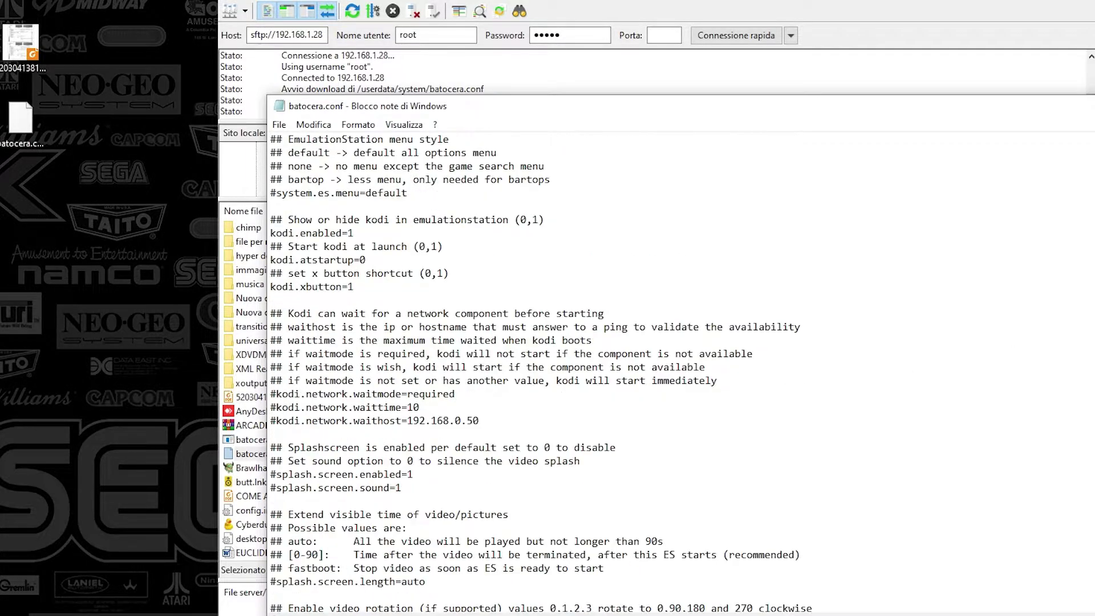
scroll(784, 361, down, 20)
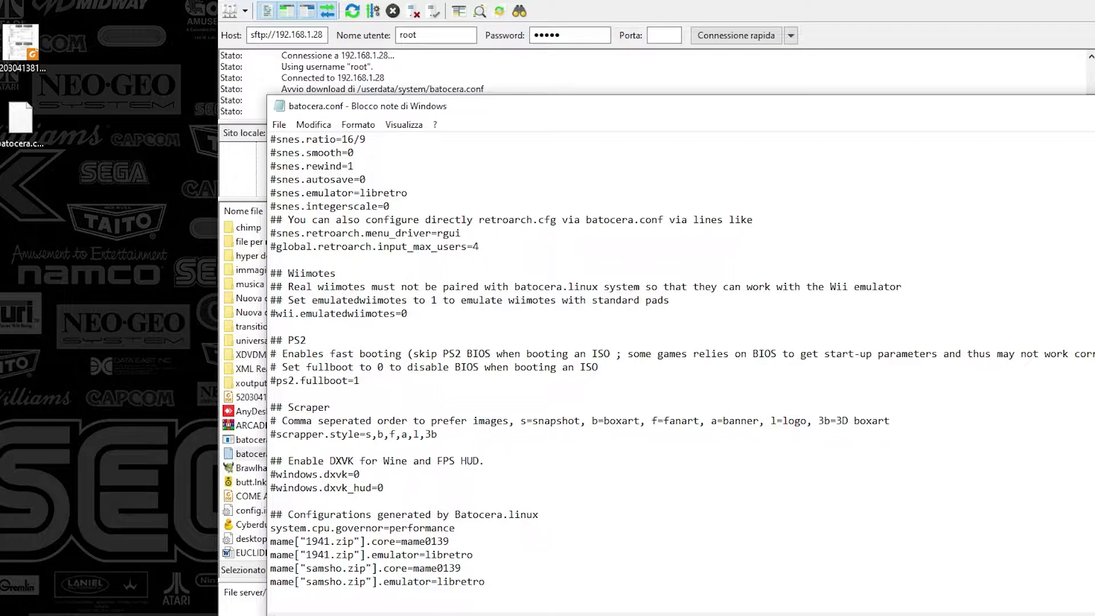
key(alt+F4)
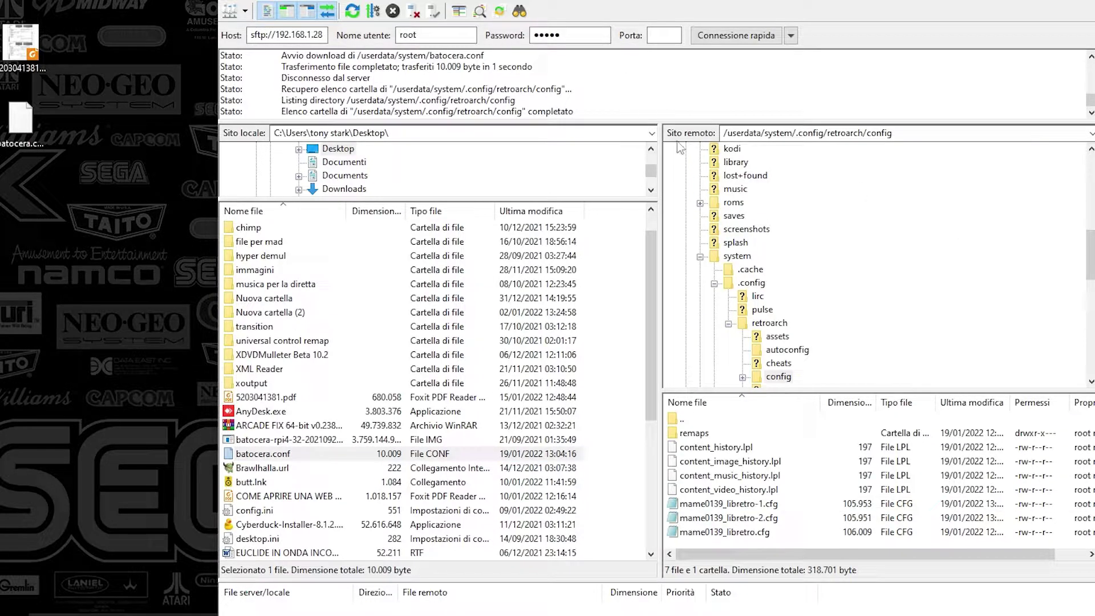
Step: Delete mame0139_libretro-1.cfg and mame0139_libretro-2.cfg from the remote folder /userdata/system/.config/retroarch/config
drag(727, 130, 897, 133)
click(797, 133)
click(899, 133)
click(754, 508)
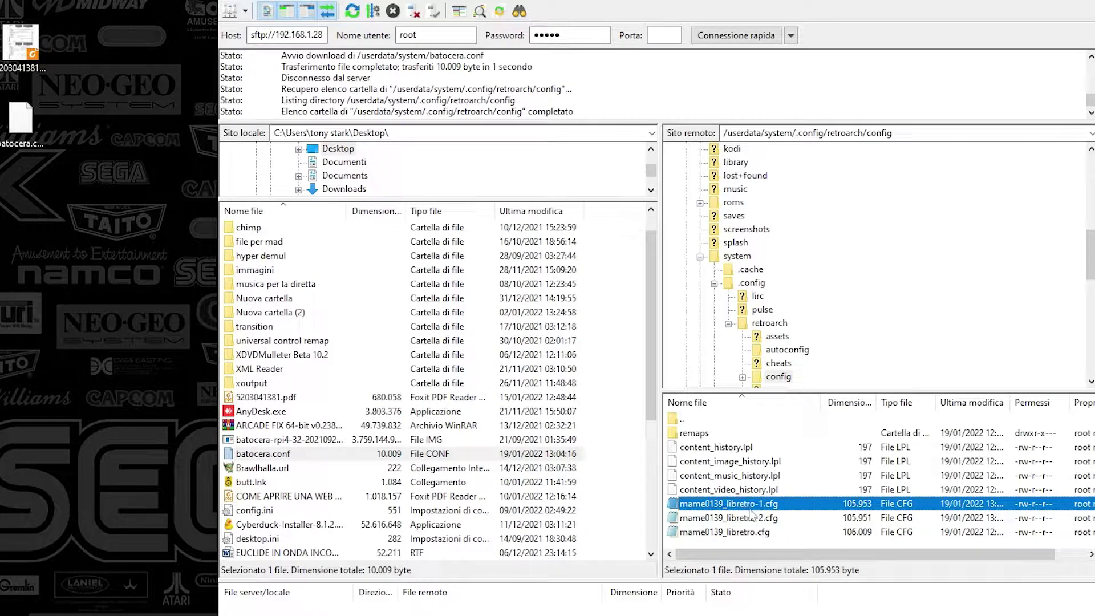
key(Delete)
click(700, 337)
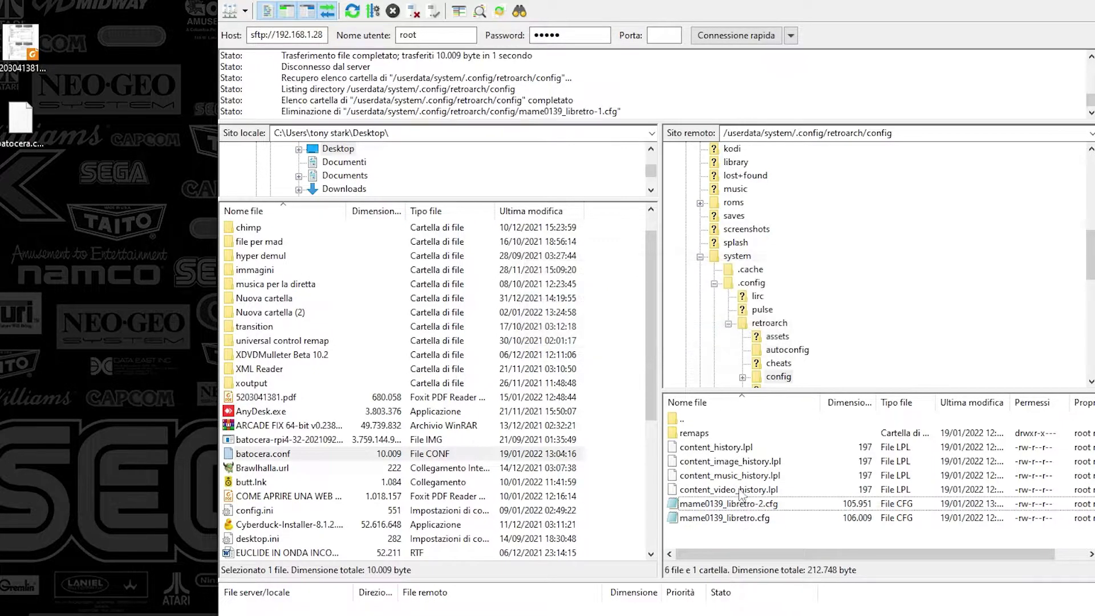
key(Delete)
key(Return)
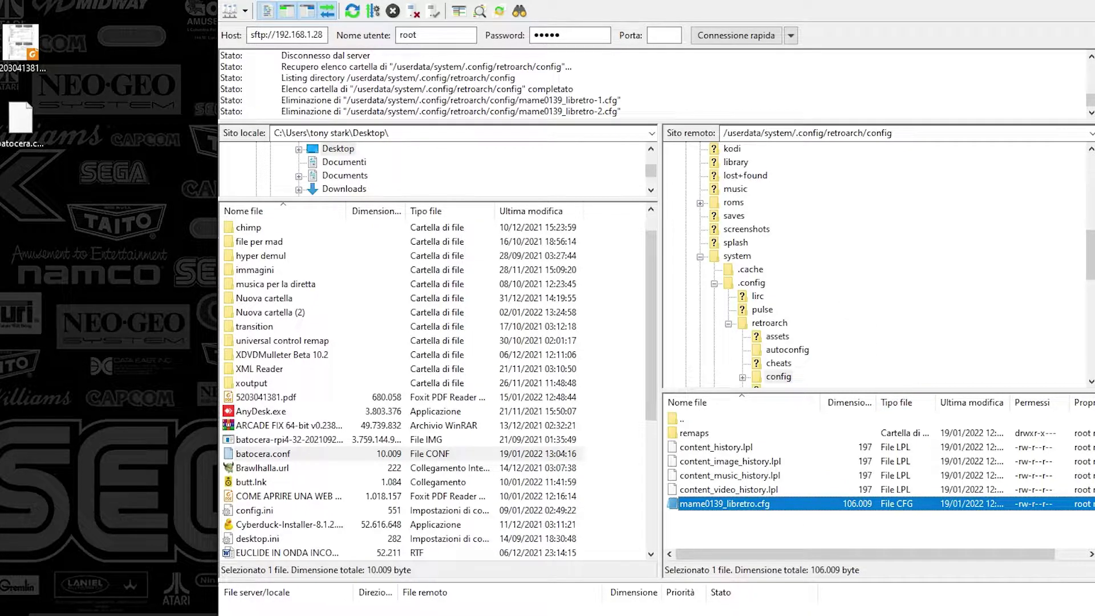
Step: Refresh the remote folder listing and download mame0139_libretro.cfg to the desktop
key(F5)
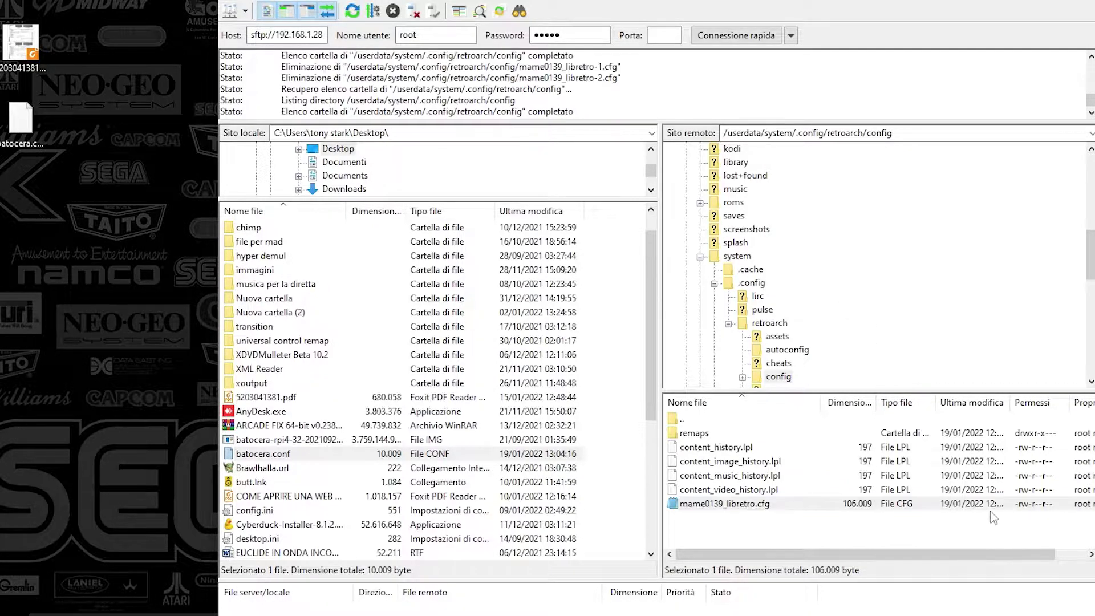
drag(729, 510, 1092, 497)
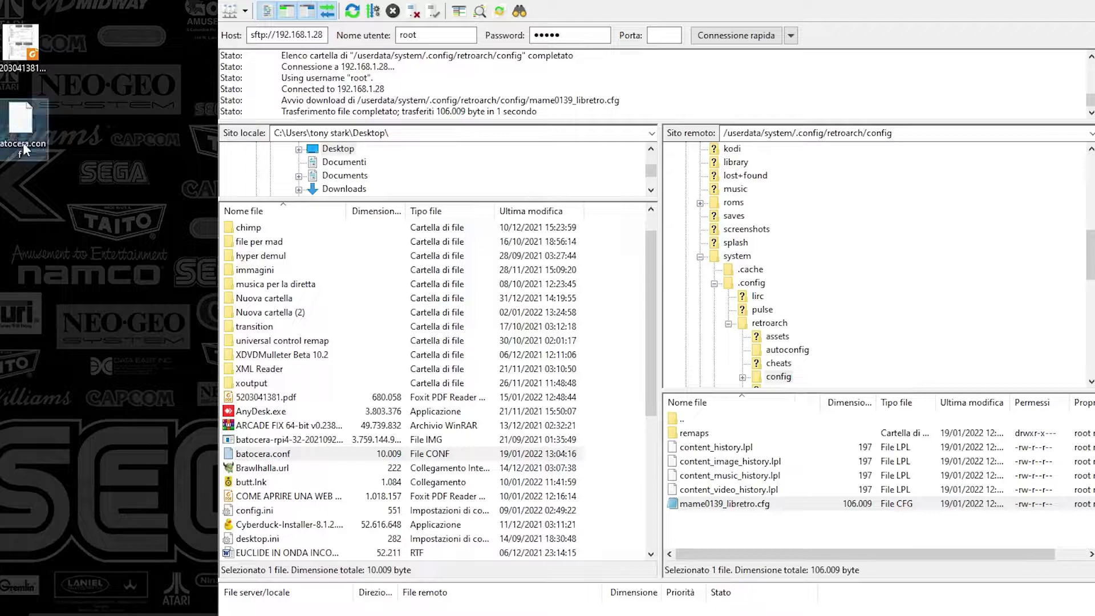
click(21, 214)
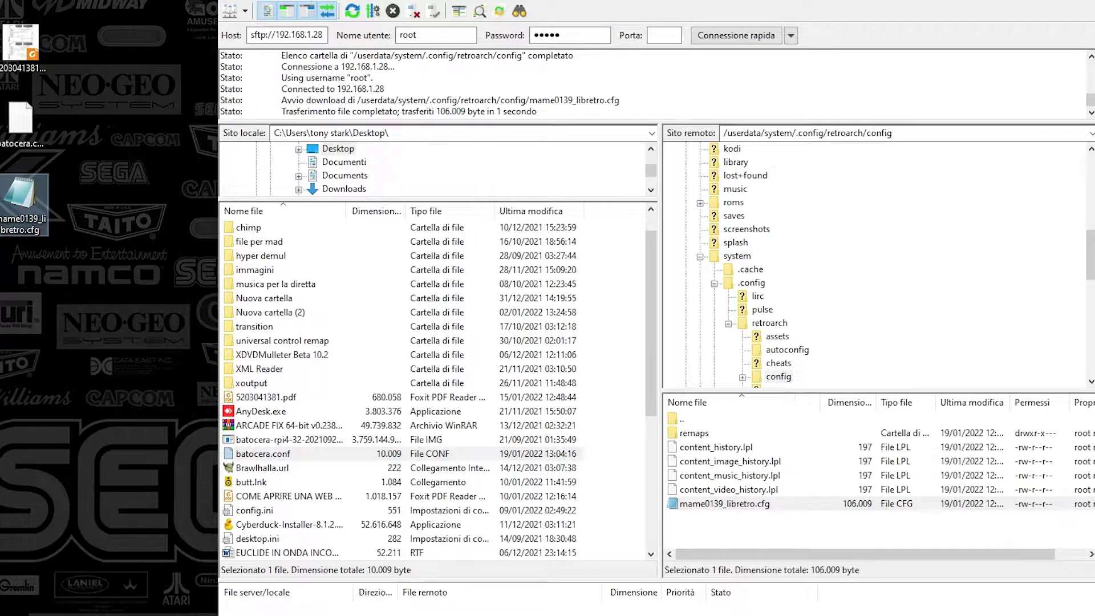
Step: Go to the remote folder /userdata/system/configs/retroarch/
drag(941, 130, 759, 134)
right_click(759, 136)
click(781, 201)
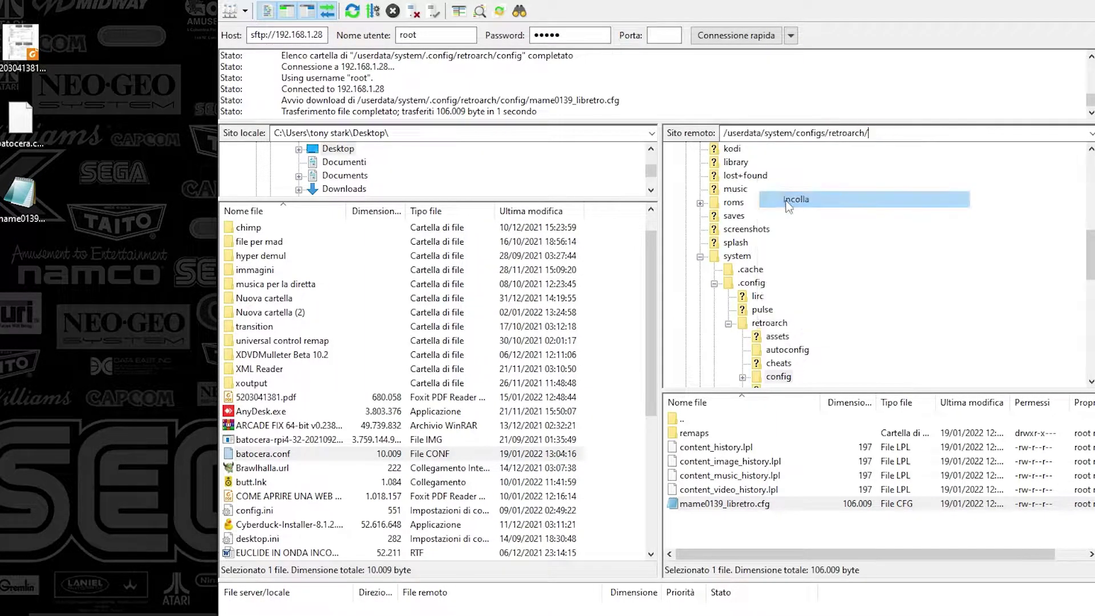
key(Return)
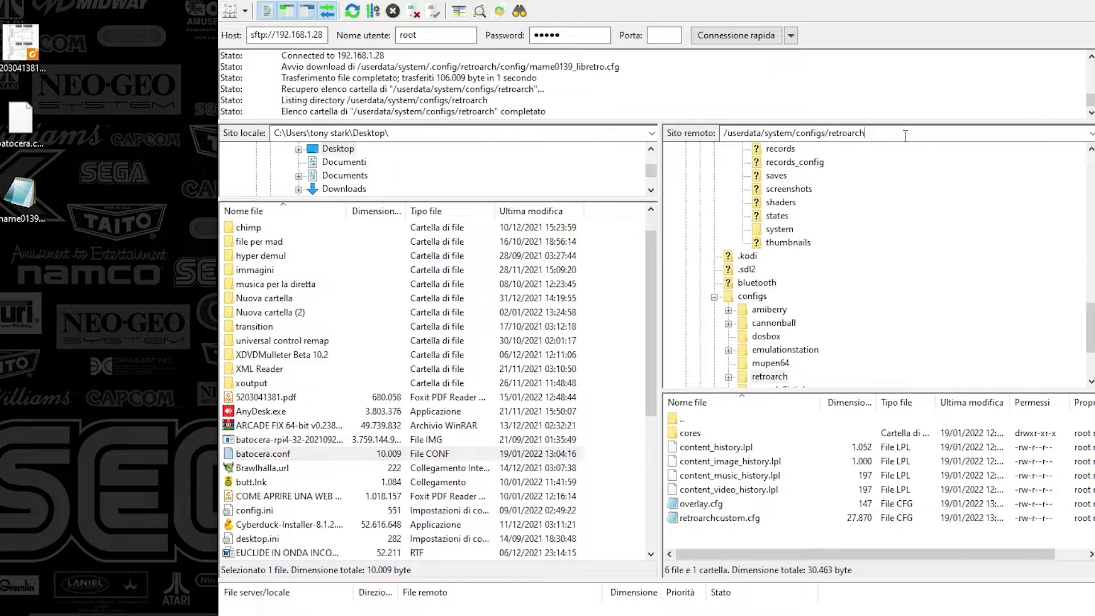
Step: Upload mame0139_libretro.cfg from the desktop to the remote configs/retroarch folder
click(720, 520)
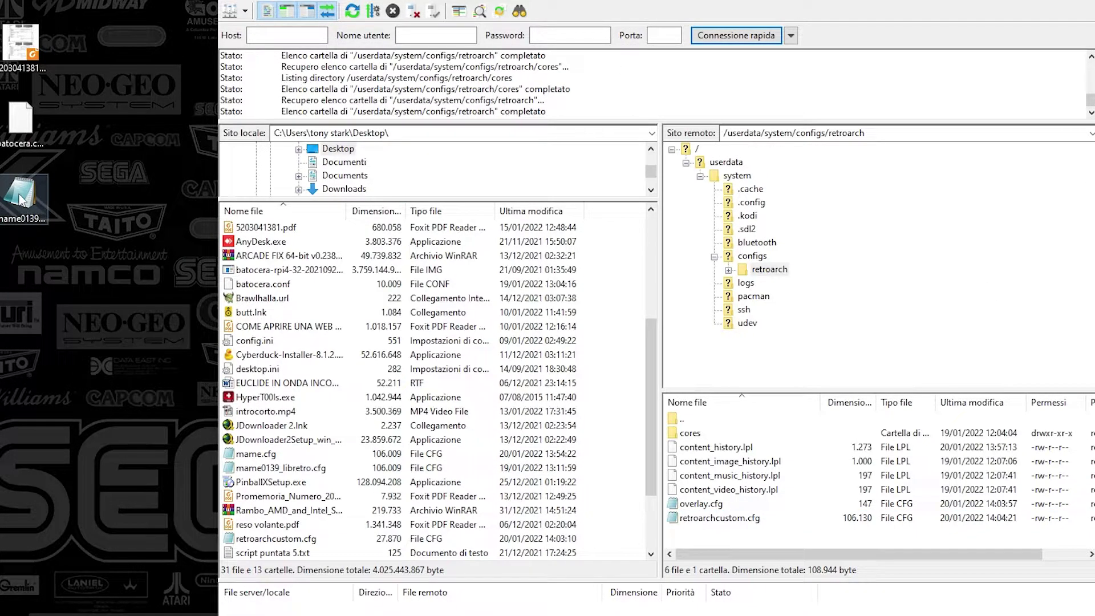
click(21, 205)
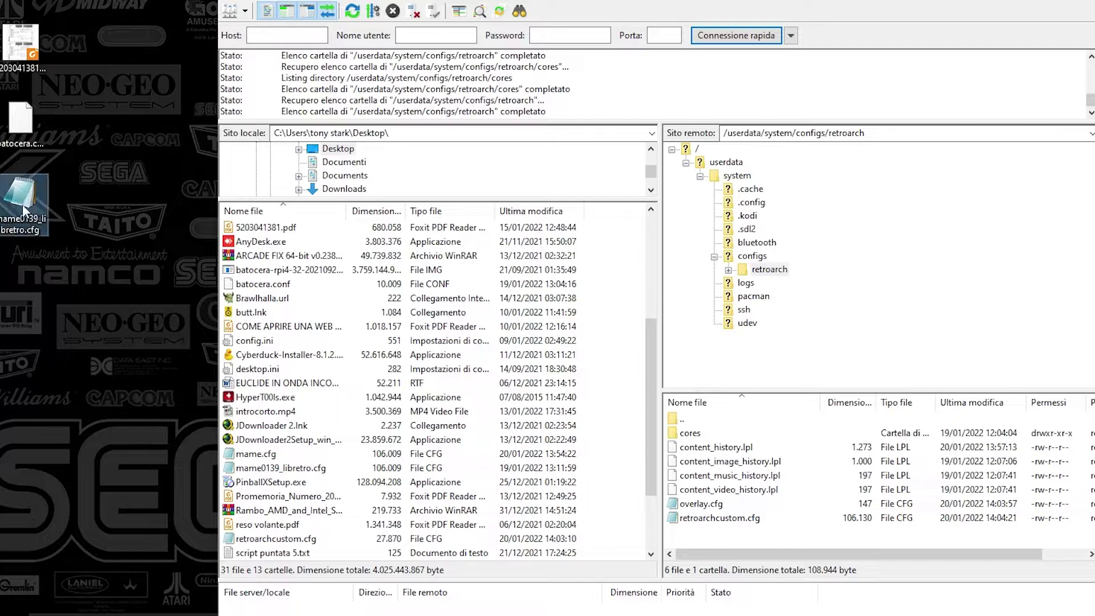
drag(22, 197, 731, 542)
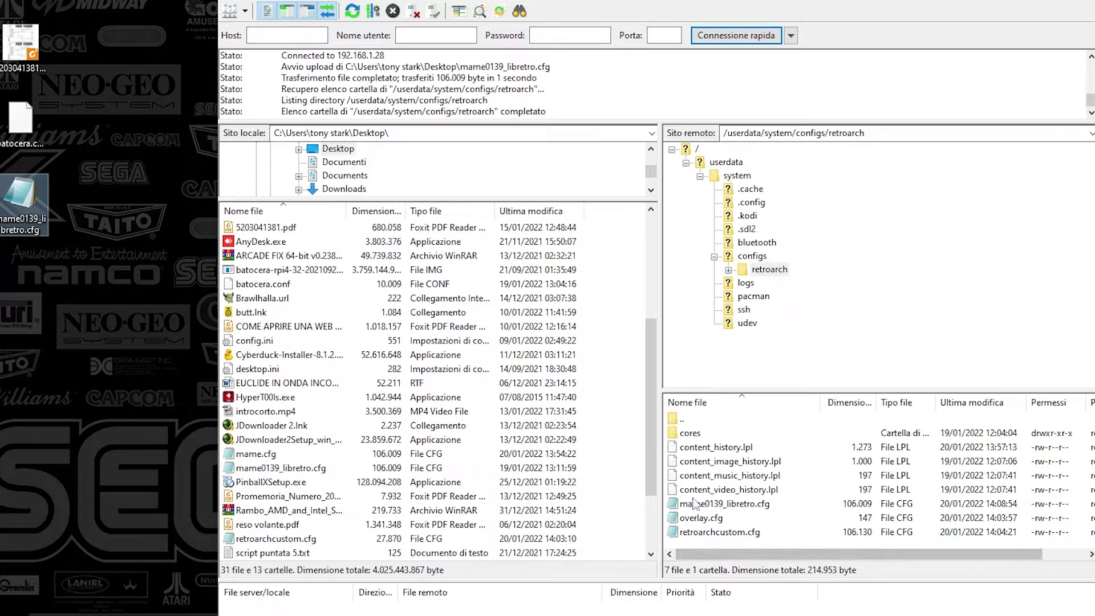
Step: Rename the uploaded remote file mame0139_libretro.cfg as mame_libretro.cfg
click(723, 506)
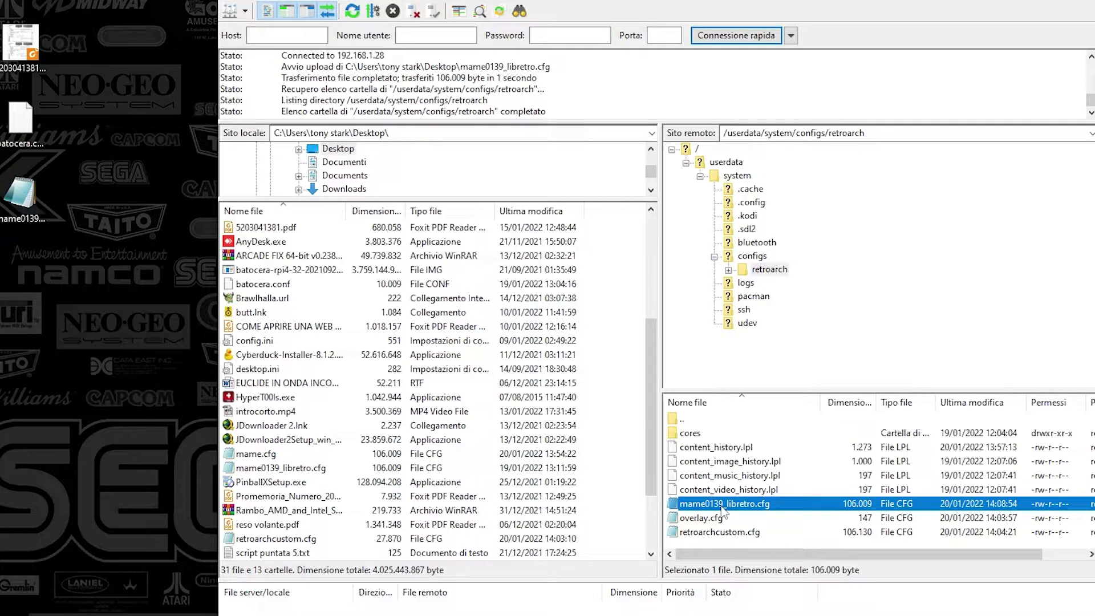
click(724, 505)
drag(724, 503, 712, 505)
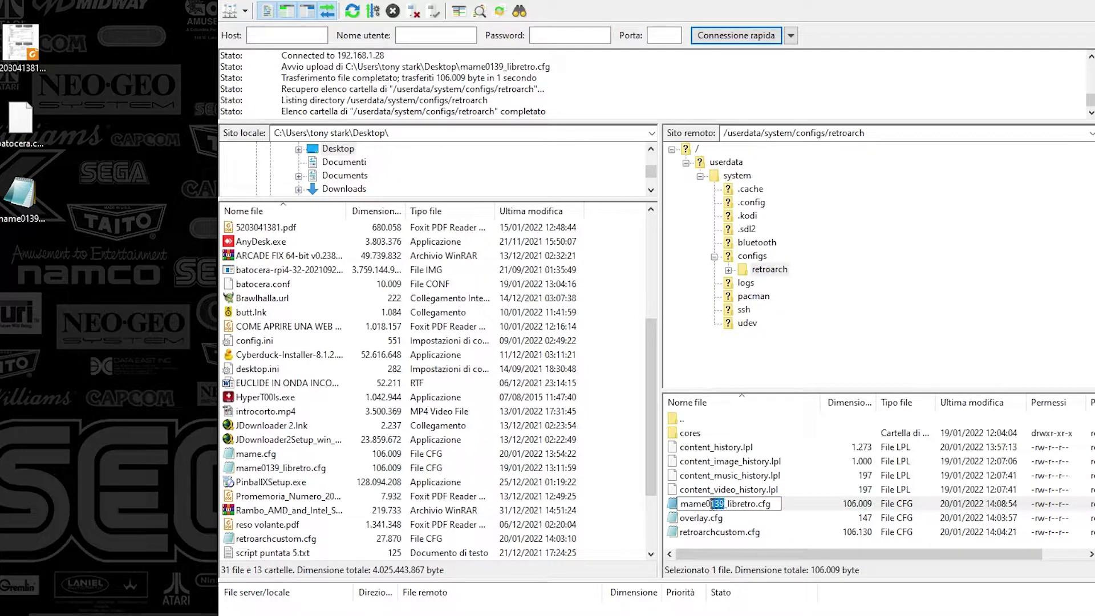
key(BackSpace)
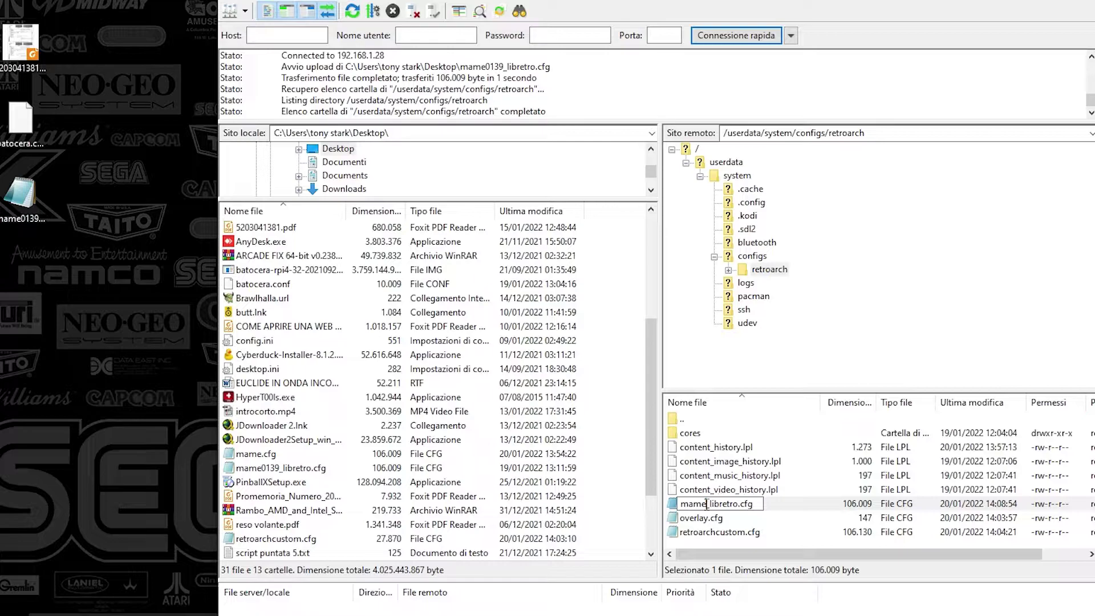
click(736, 532)
click(735, 519)
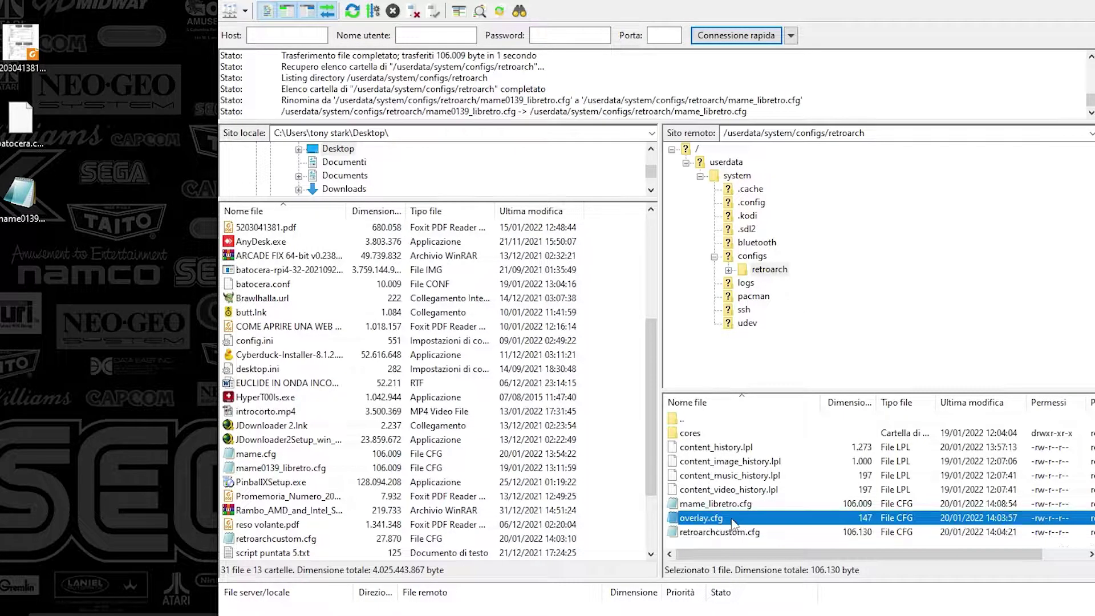
click(720, 504)
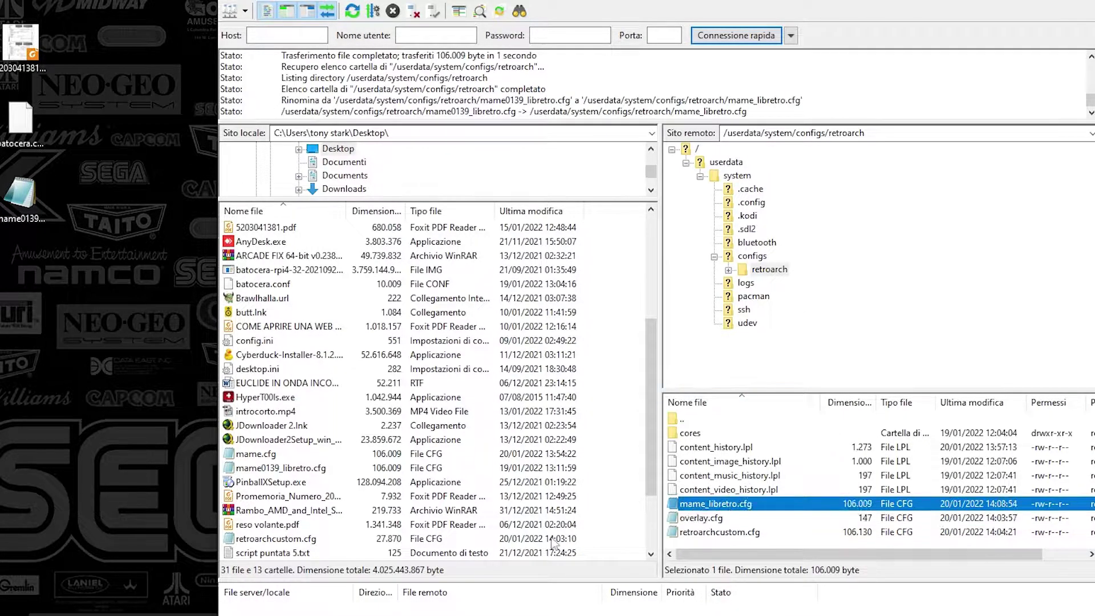
Step: Go to the remote folder /userdata/system and select batocera.conf there
key(BackSpace)
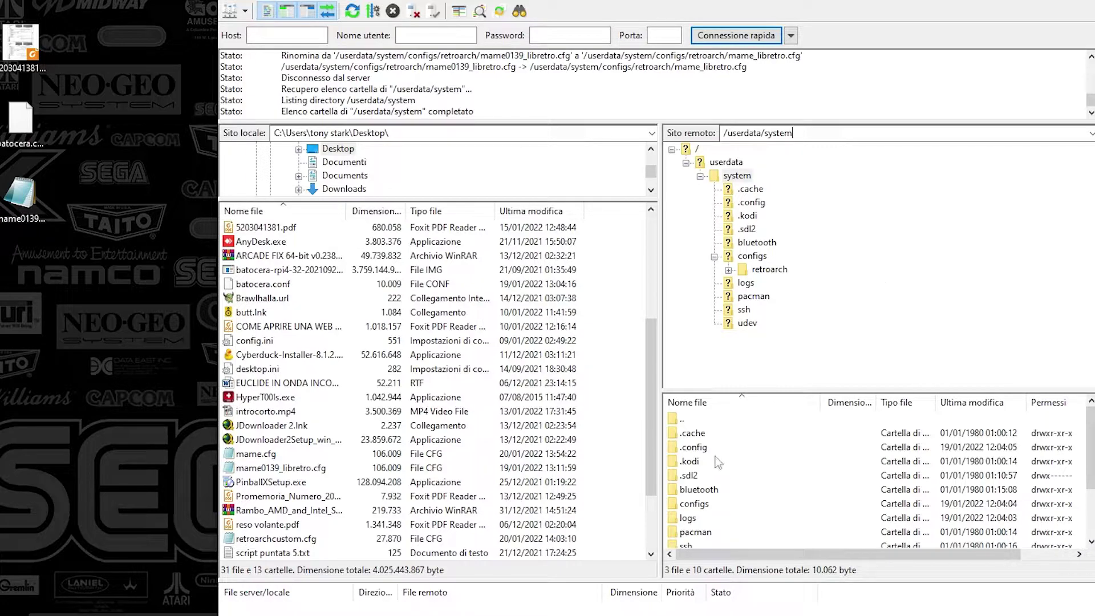
scroll(799, 464, down, 2)
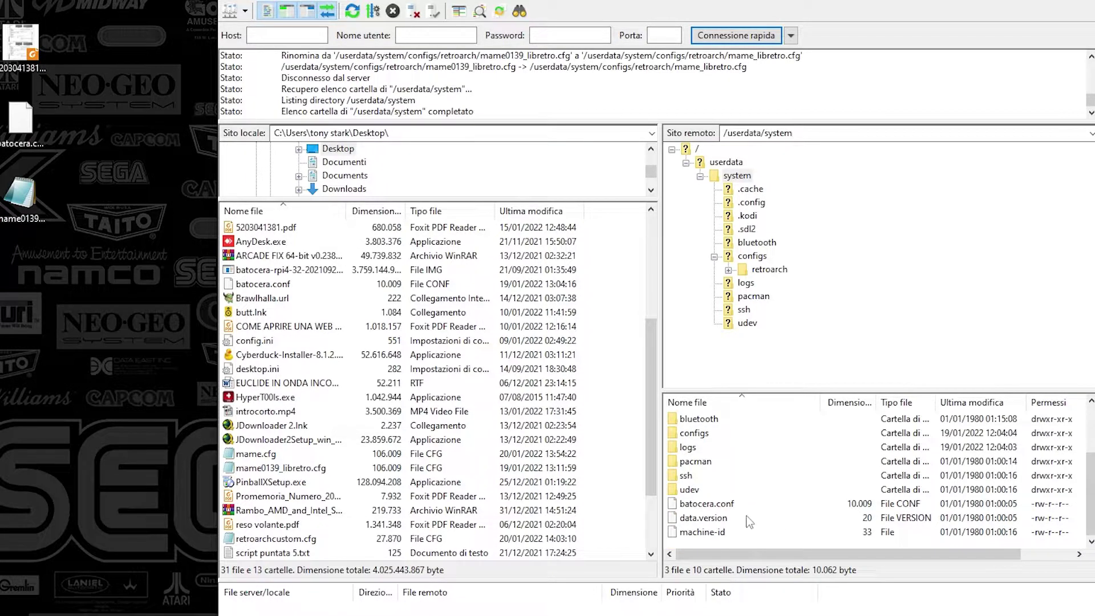
click(704, 510)
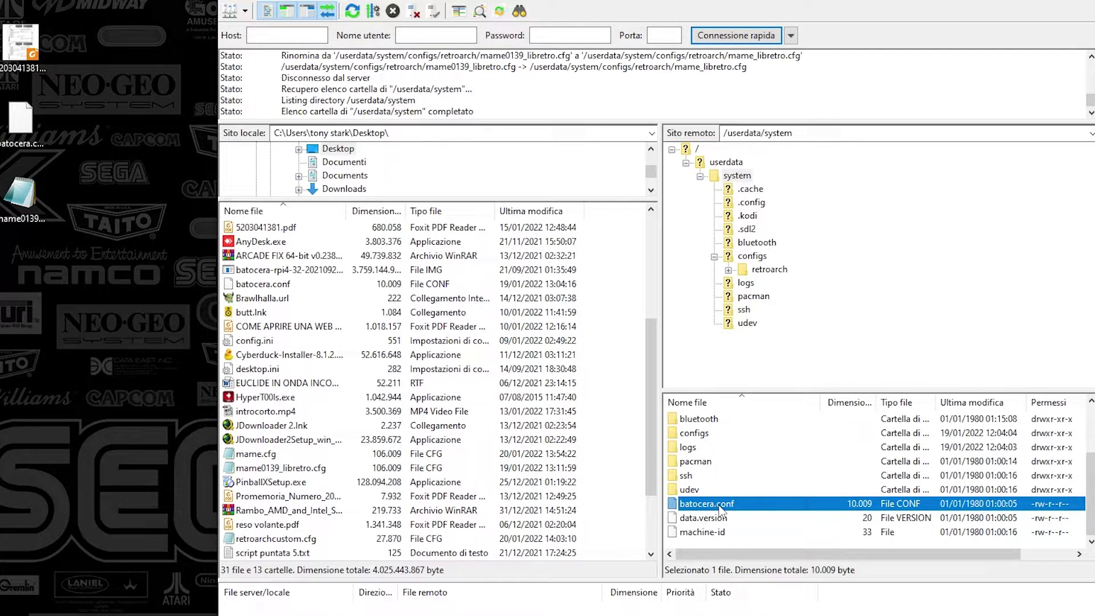
Step: Open the desktop copy of batocera.conf in Blocco note and make that app the permanent choice for .conf files
click(23, 131)
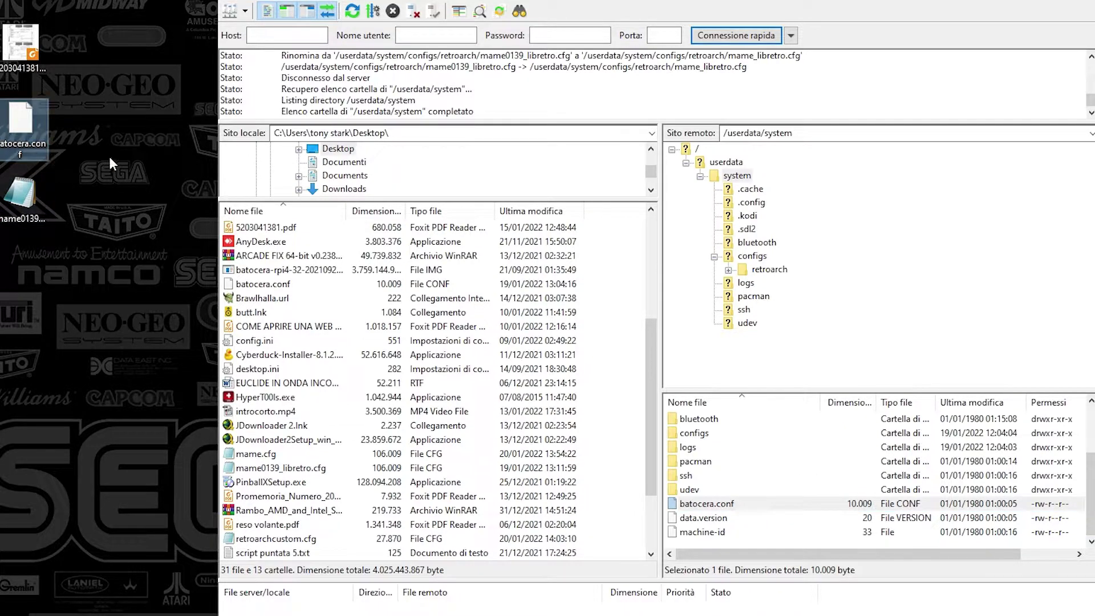
right_click(23, 128)
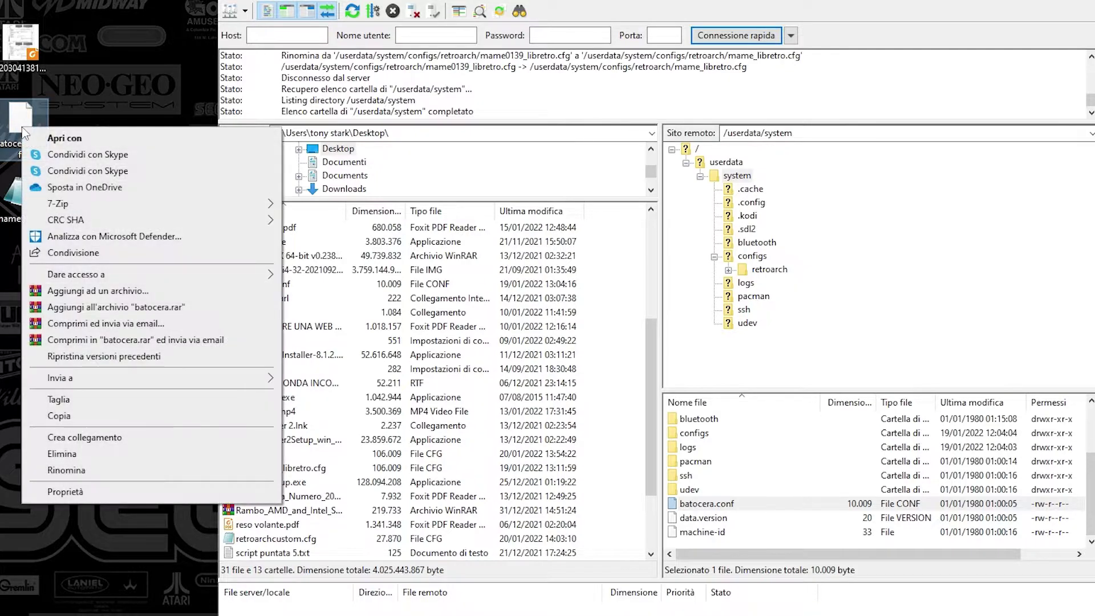
click(66, 143)
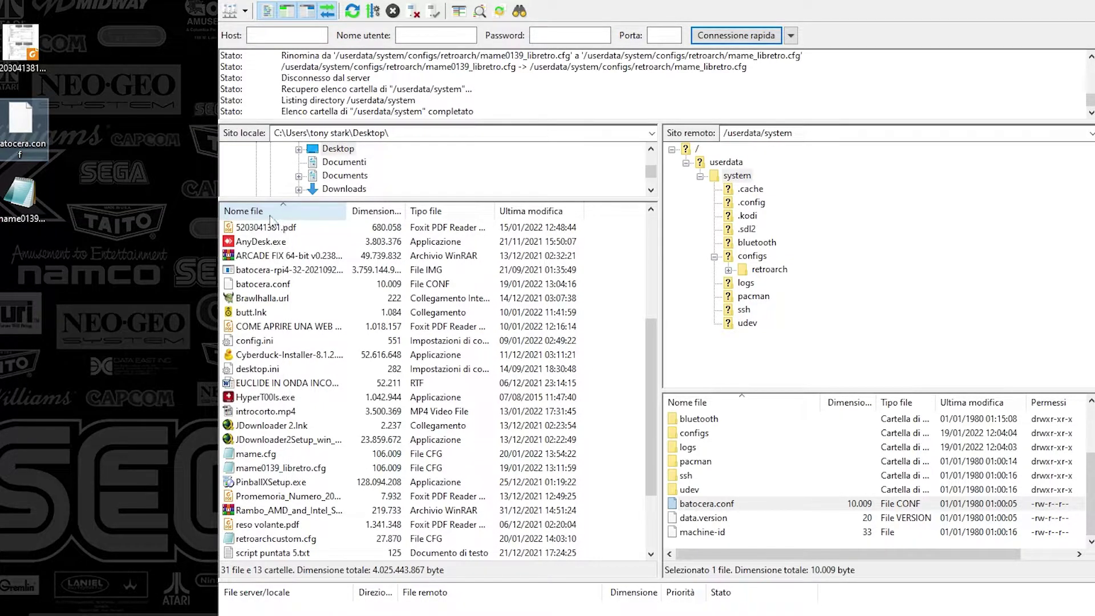
click(621, 201)
click(584, 316)
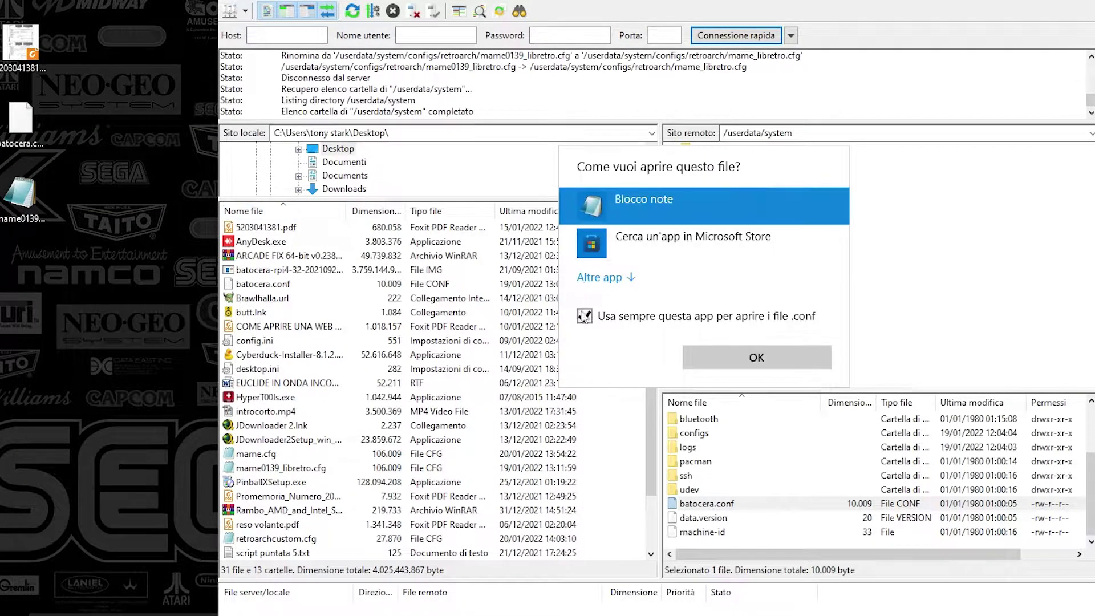
click(770, 359)
Step: Add the line mame.configfile=/userdata/system/configs/retroarch/mame_custom.cfg at the end of batocera.conf, separated by a blank line
scroll(782, 331, down, 15)
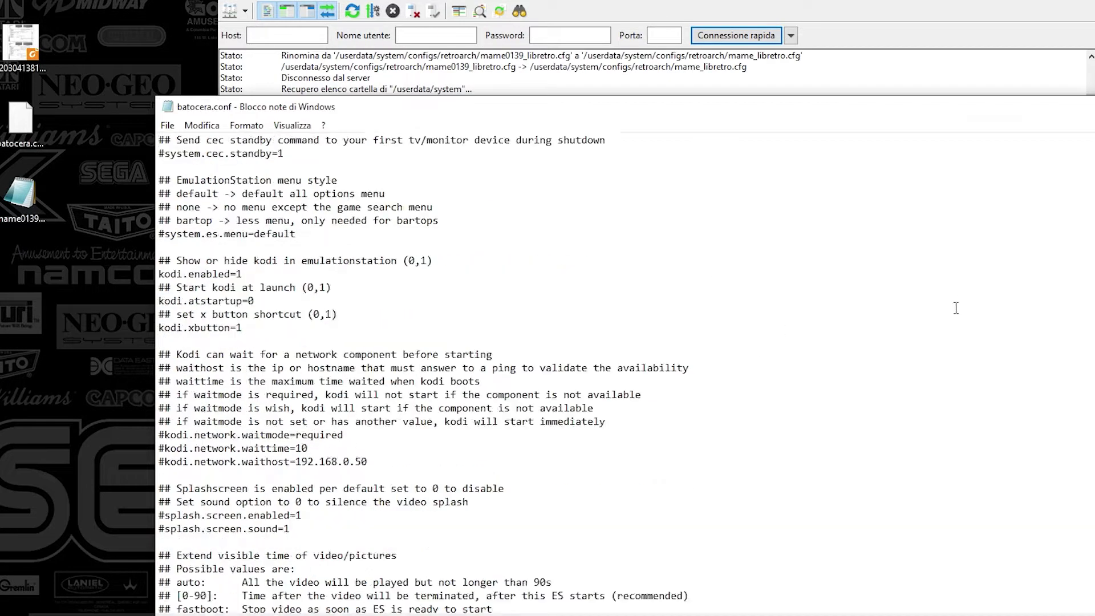
scroll(625, 371, down, 20)
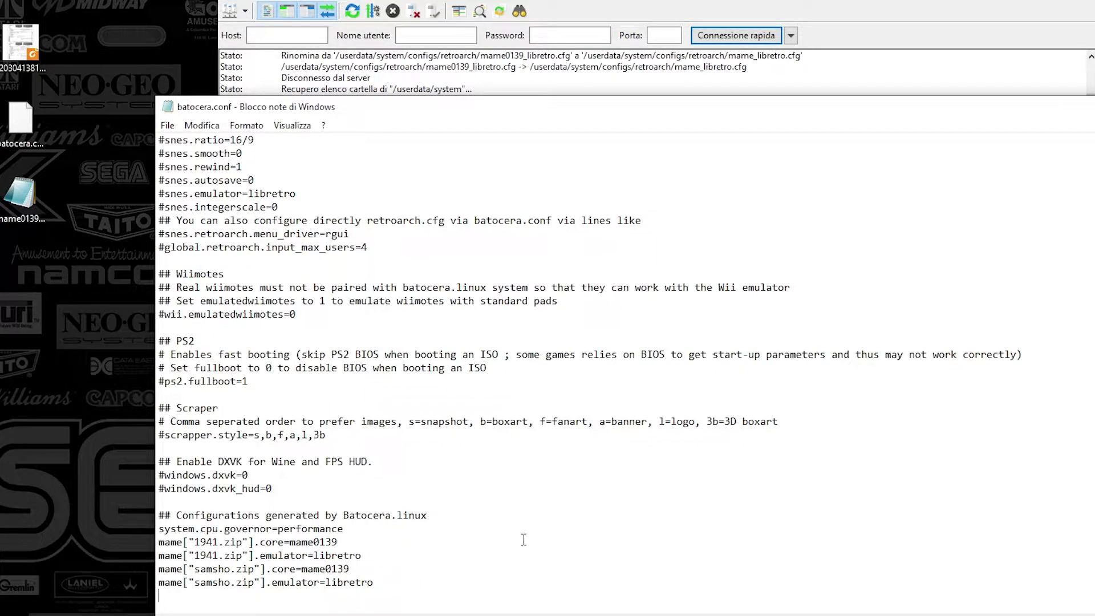
key(Return)
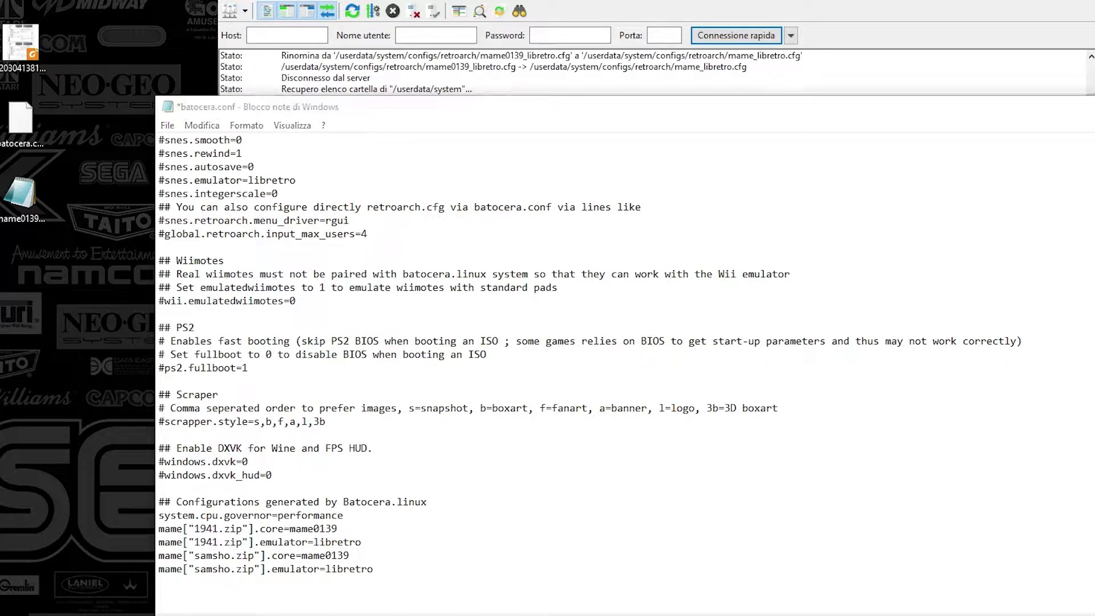
right_click(162, 600)
click(201, 436)
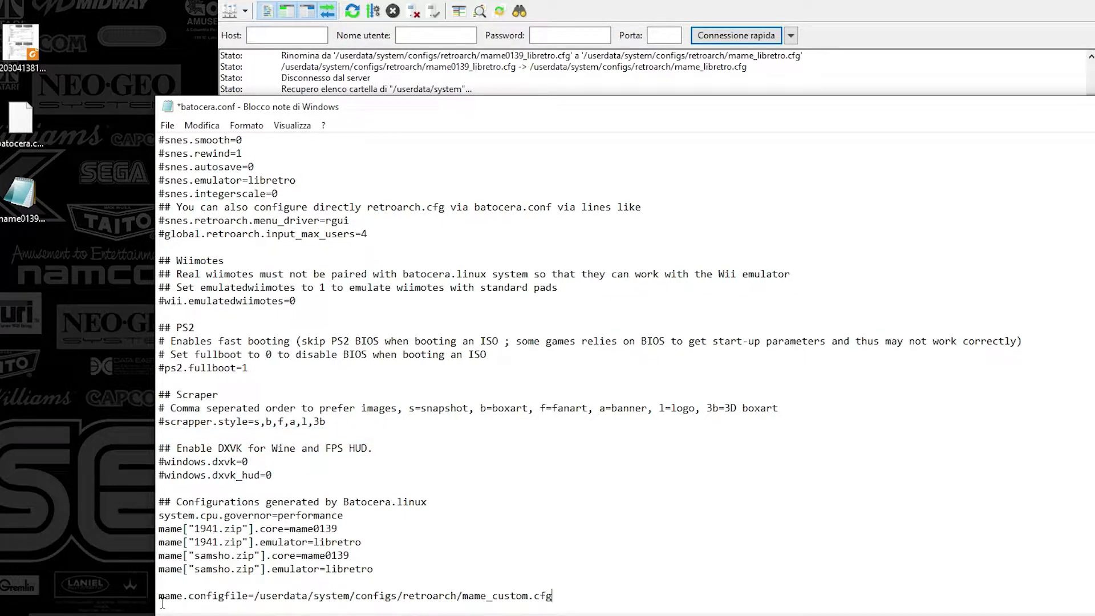
Step: Highlight the mame.configfile key and its mame prefix in the last line to examine the setting's syntax
drag(160, 596, 251, 600)
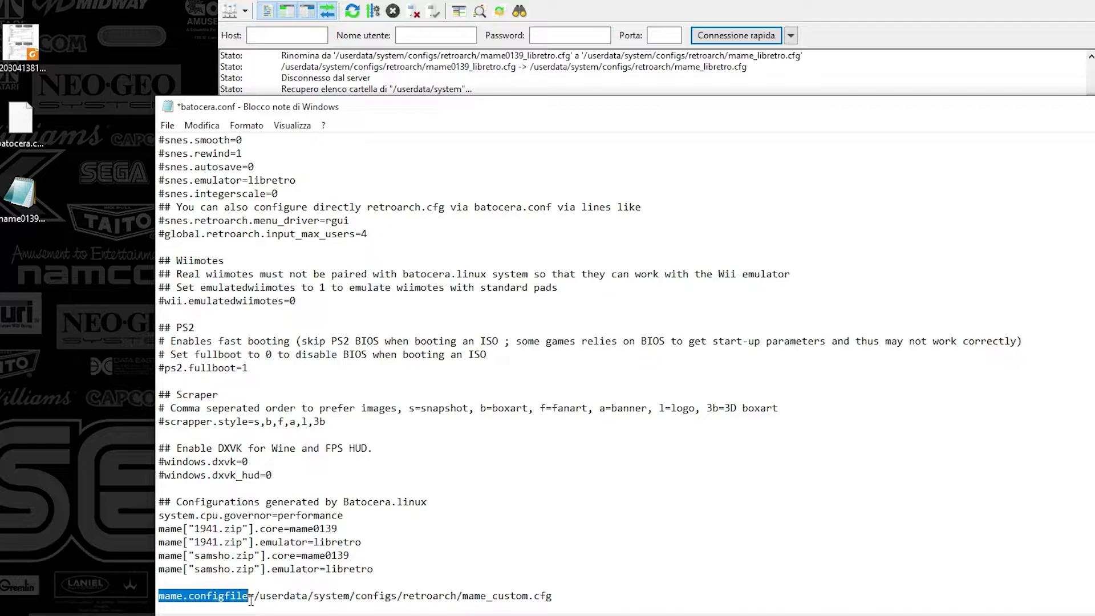
click(183, 597)
drag(182, 597, 159, 596)
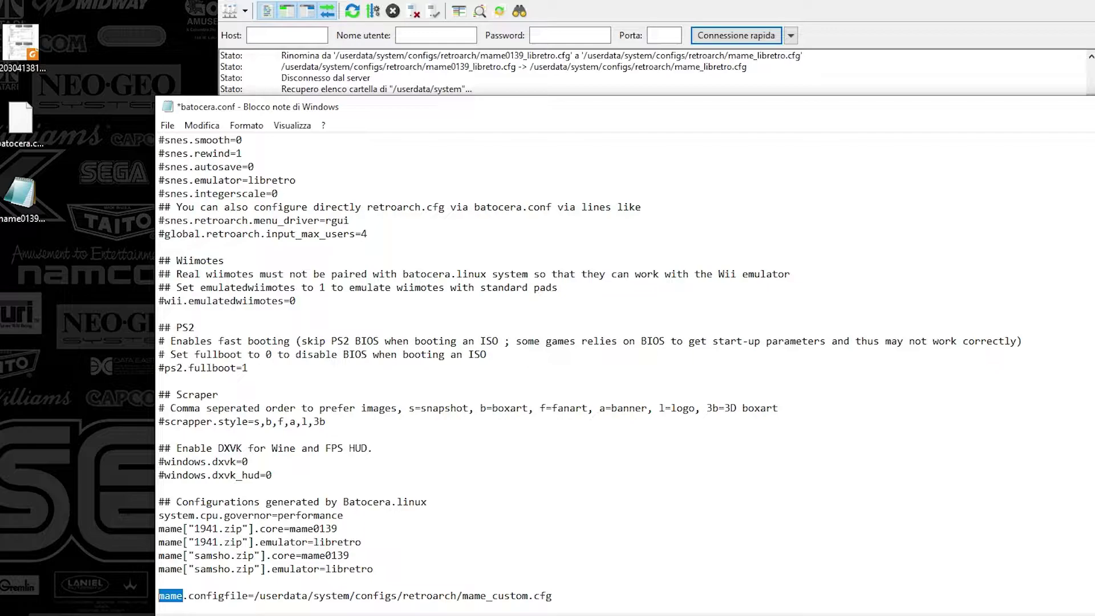
Step: Copy the path /userdata/system/configs/retroarch/ from the mame.configfile line and open it as the remote folder in FileZilla
drag(462, 596, 255, 600)
right_click(334, 604)
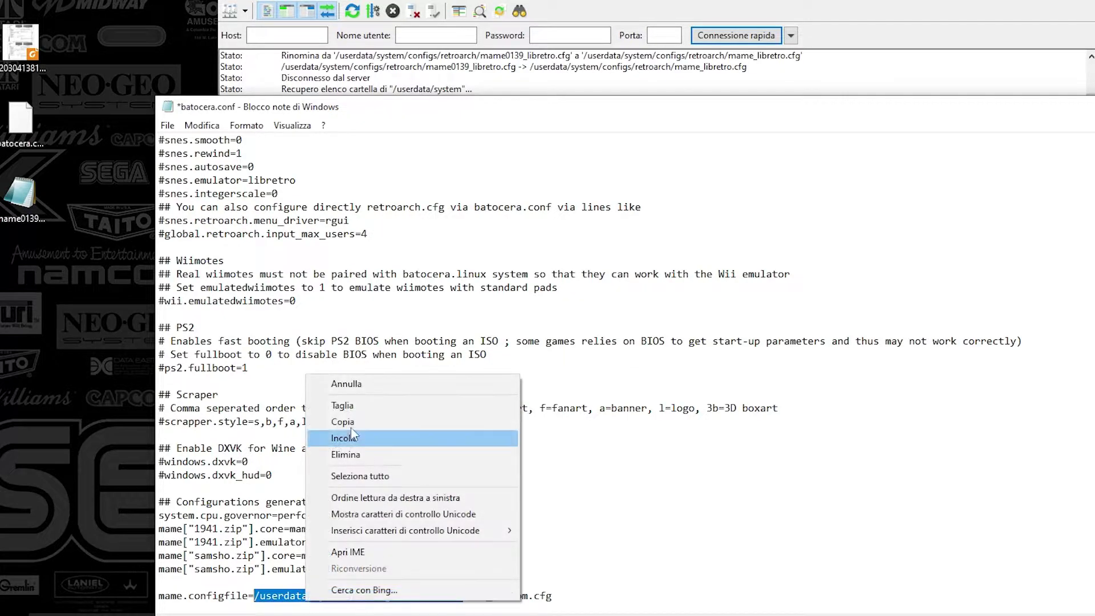
click(359, 418)
key(alt+Tab)
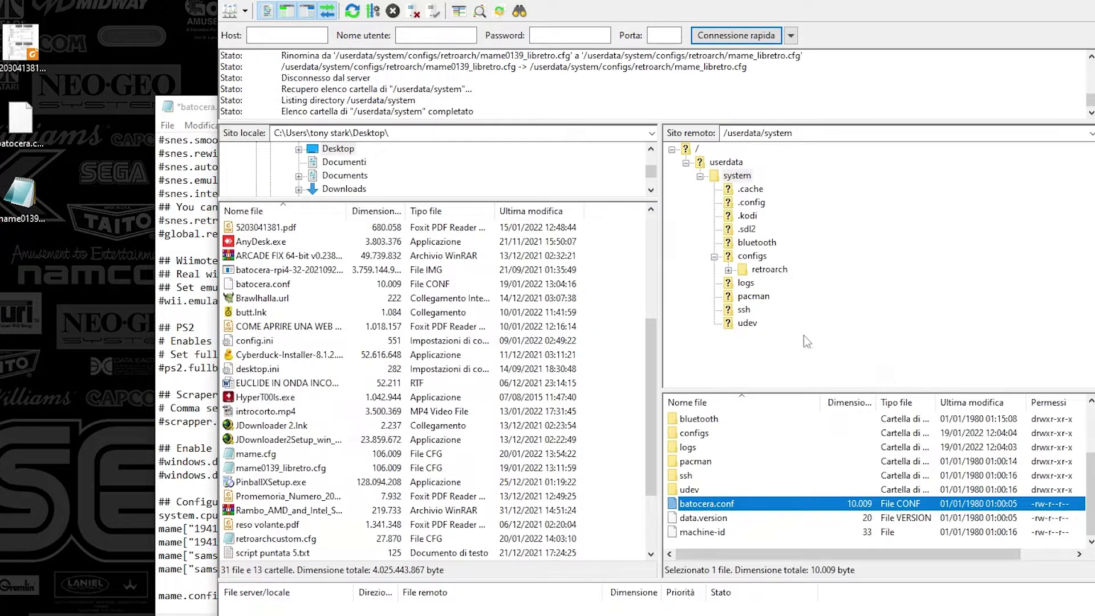
click(823, 134)
right_click(786, 137)
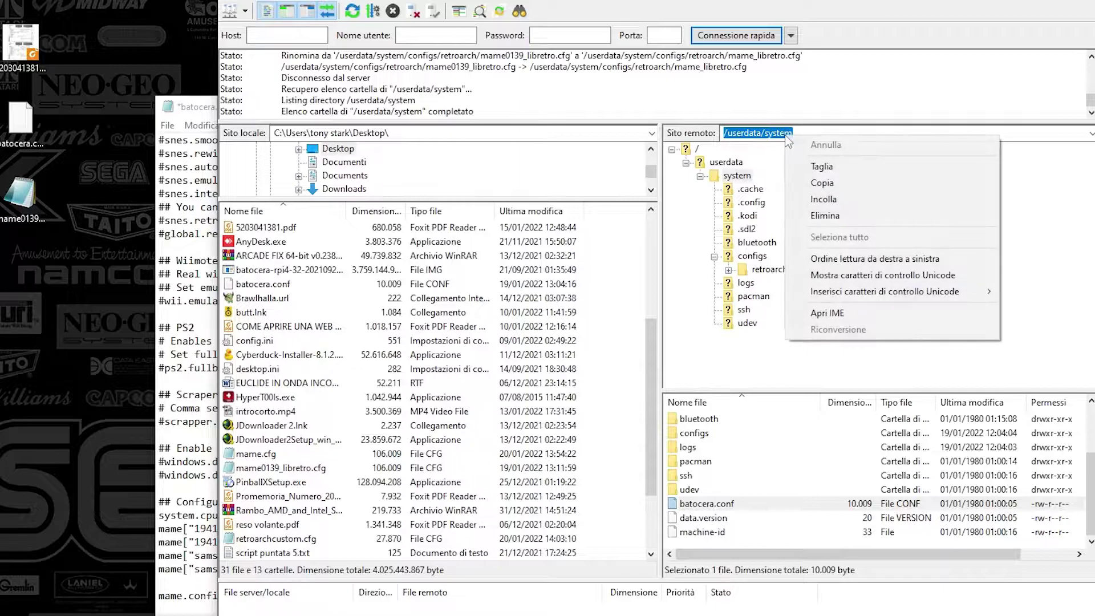
click(821, 199)
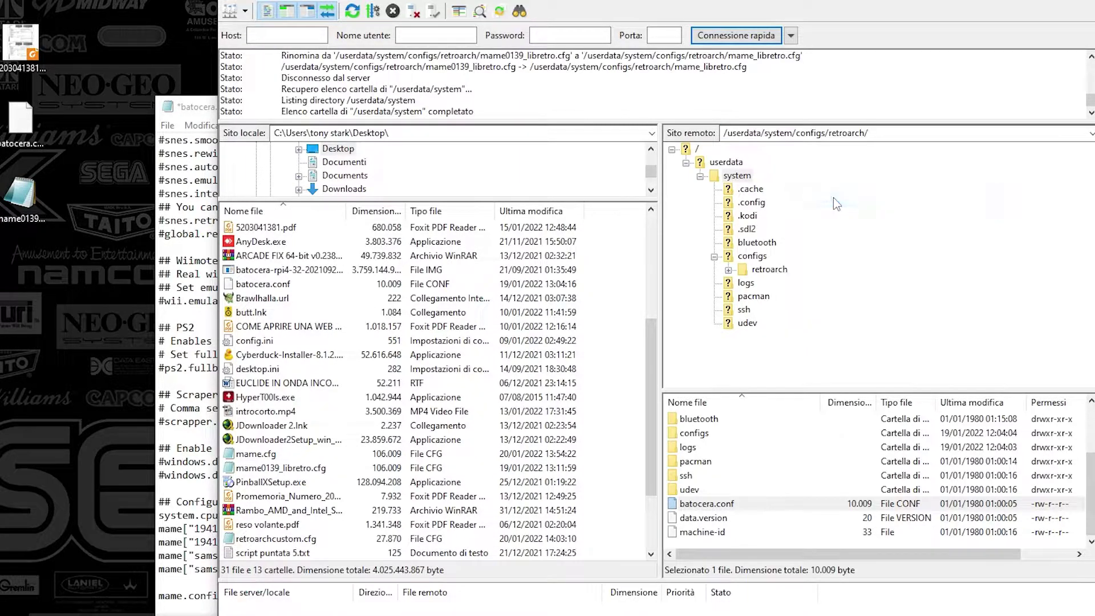
key(Return)
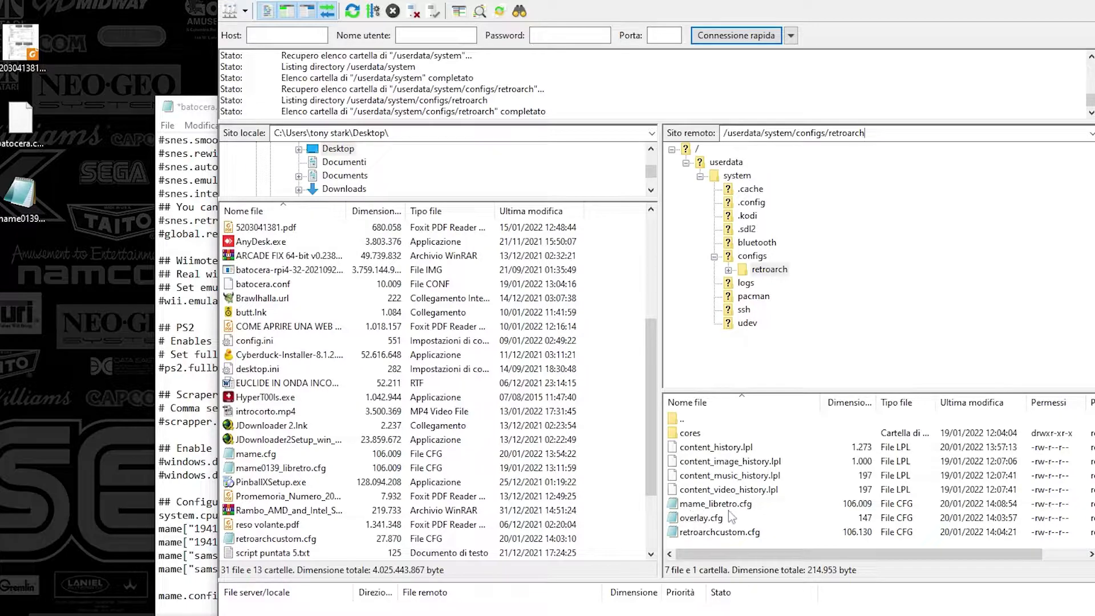
Step: Back in Blocco note, change the file name in the mame.configfile line to mame_libretro.cfg, checking it against the remote file
key(alt+Tab)
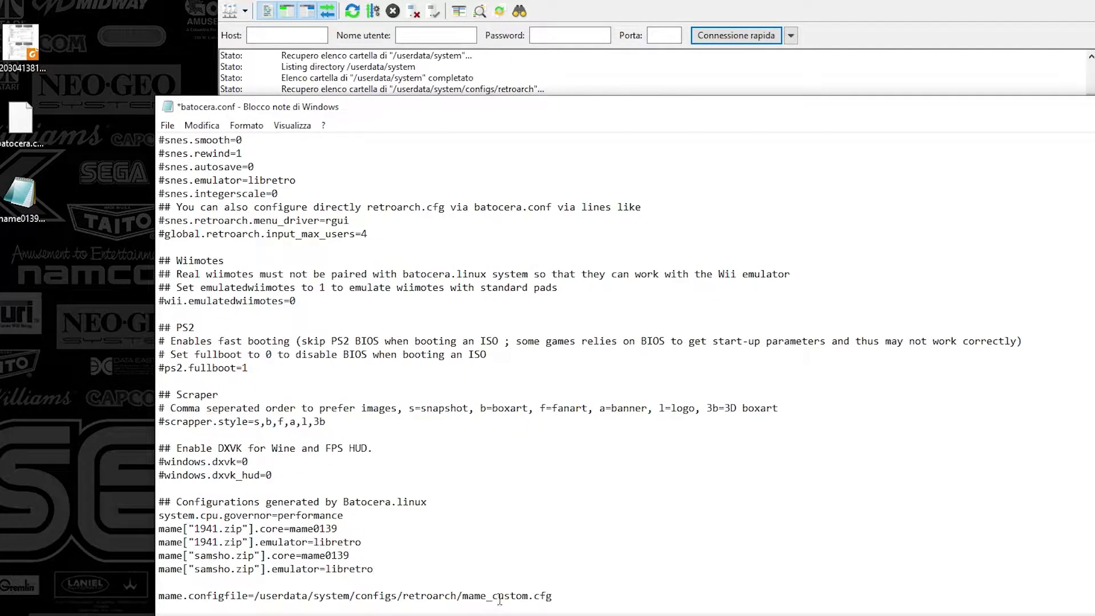
drag(529, 596, 494, 598)
text(libreretro)
key(alt+Tab)
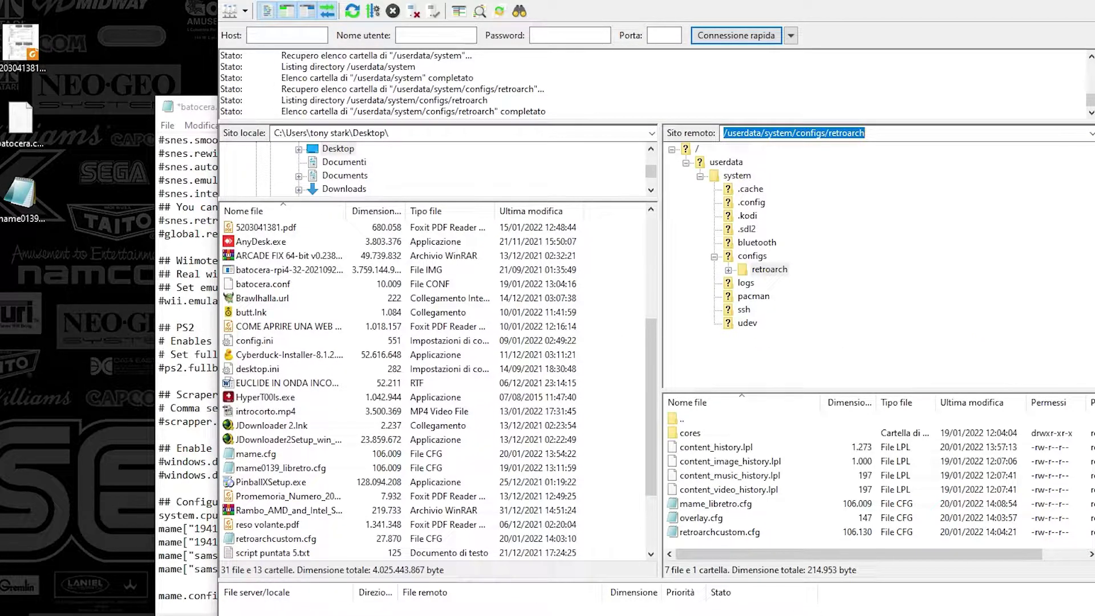
key(alt+Tab)
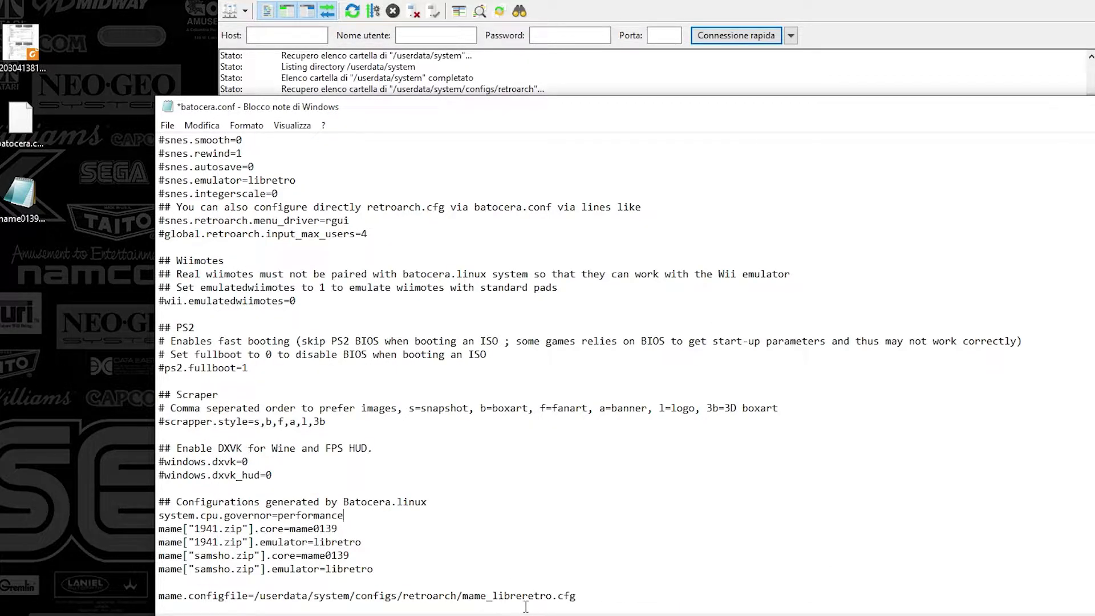
click(522, 598)
key(BackSpace)
key(BackSpace)
key(alt+Tab)
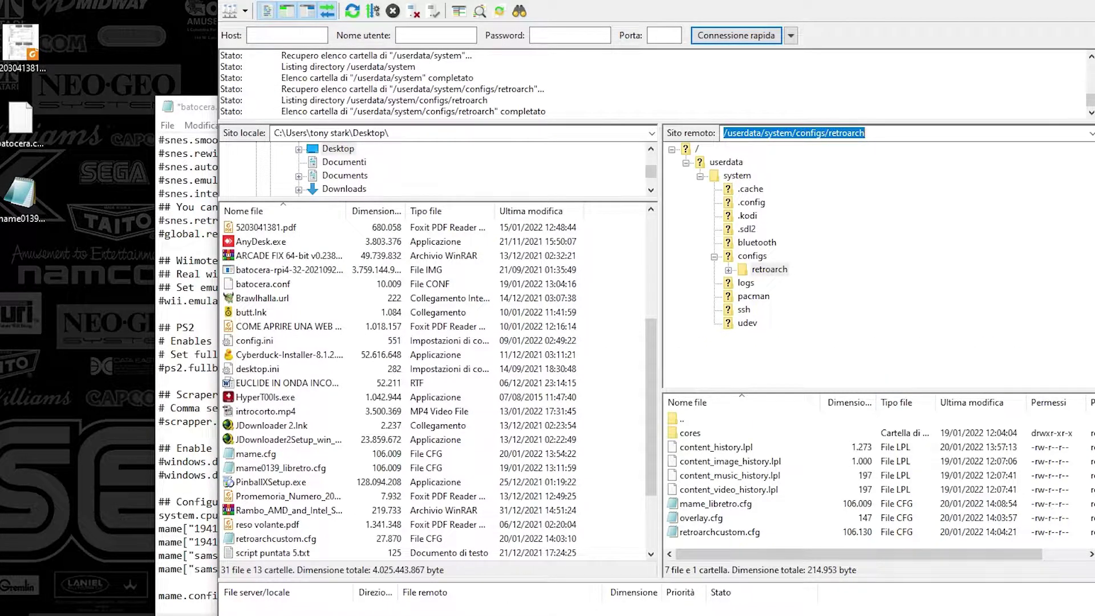
key(alt+Tab)
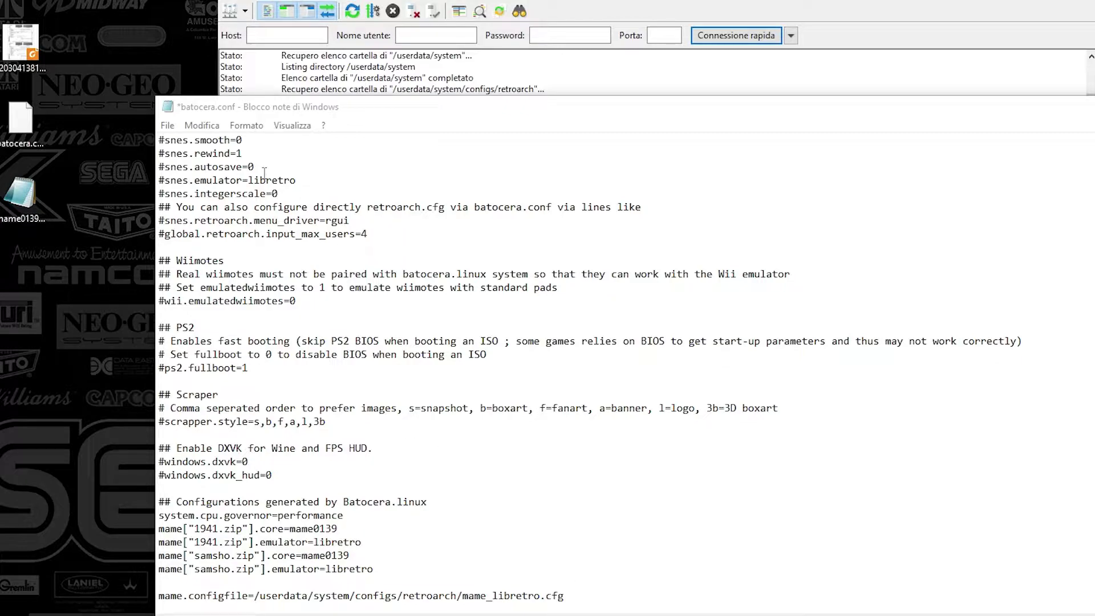
Step: Close batocera.conf and save the changes
click(290, 113)
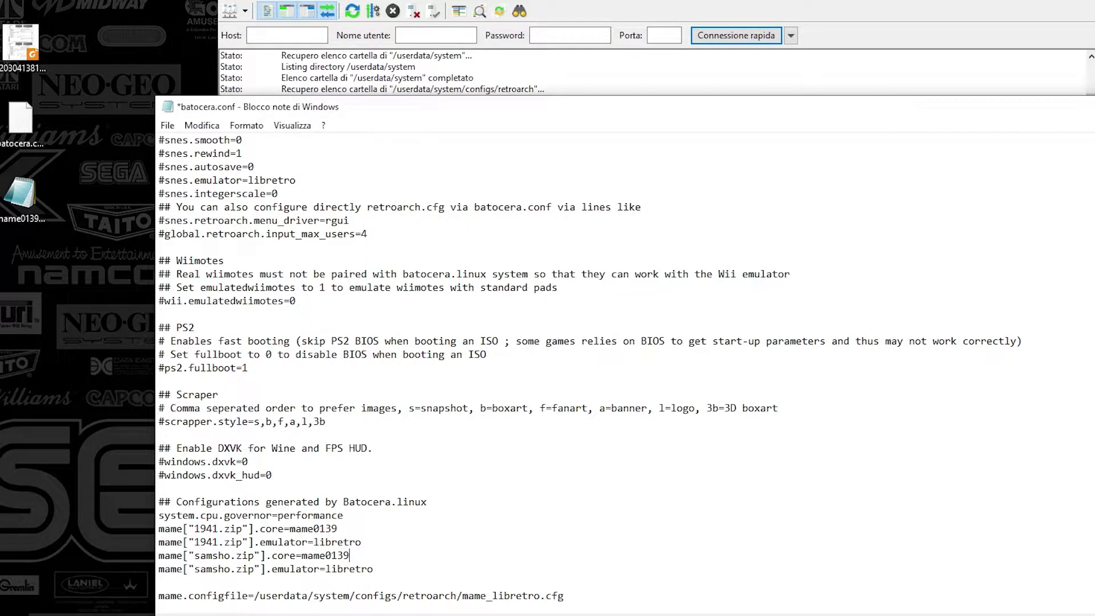
key(alt+F4)
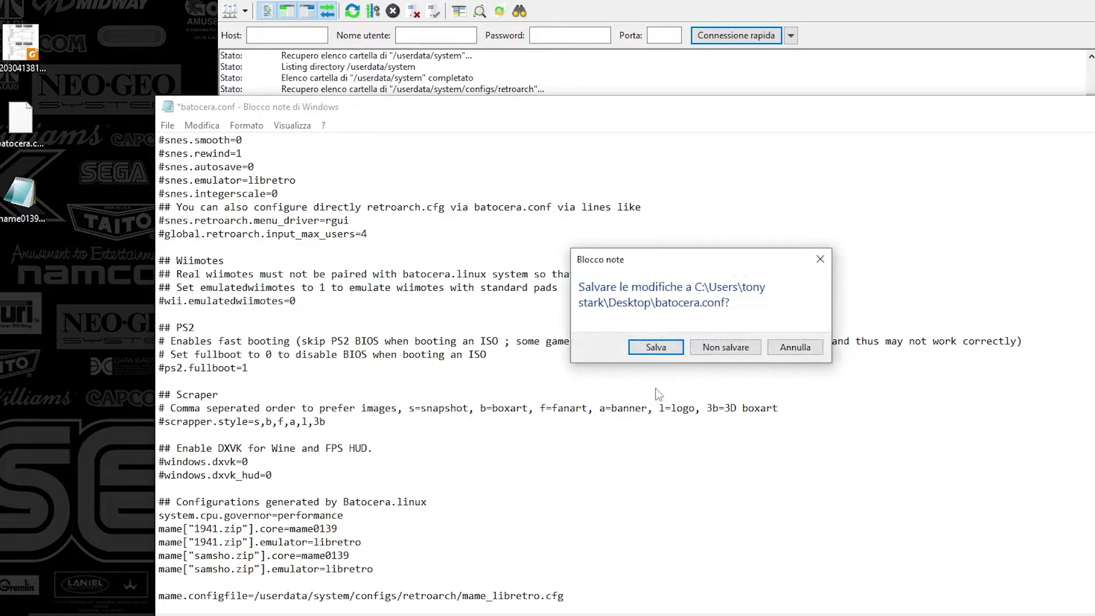
click(656, 347)
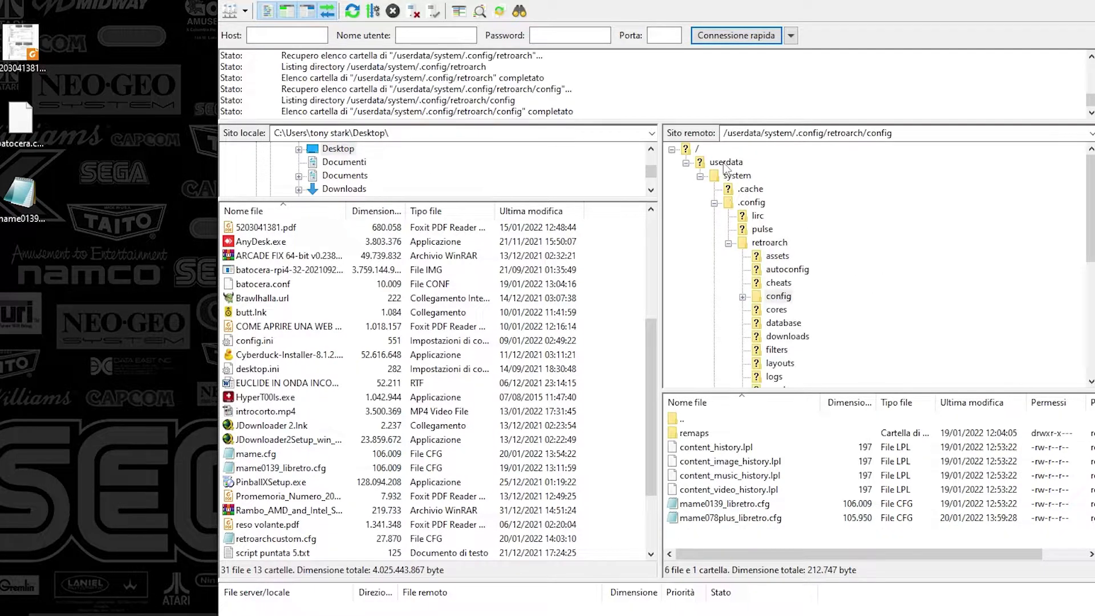
Step: Upload the edited batocera.conf from the desktop to the remote folder /userdata/system, overwriting the existing file
click(725, 164)
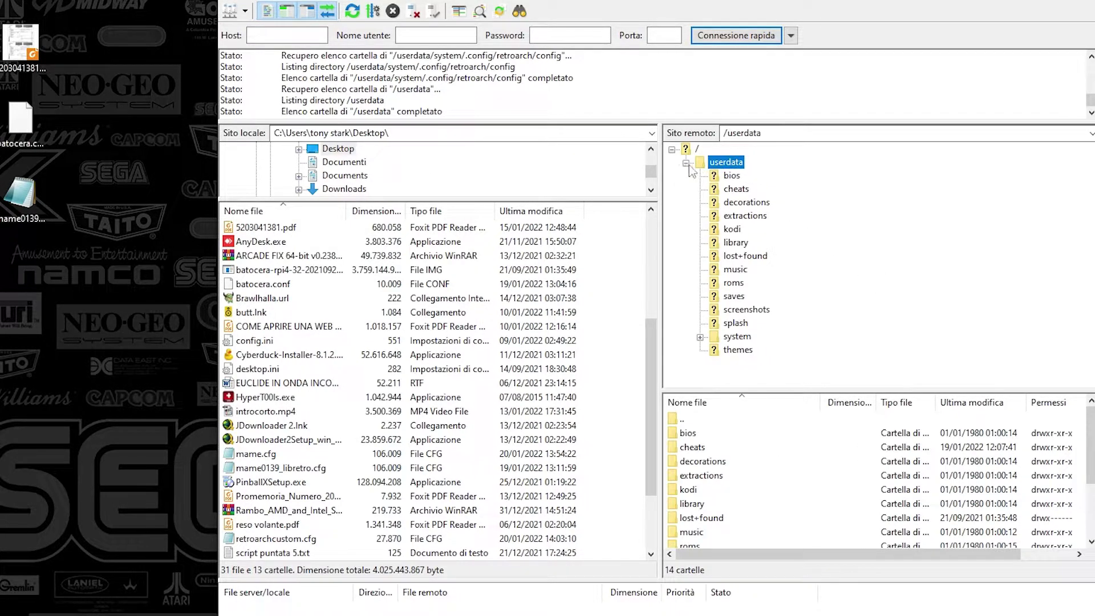
click(737, 337)
scroll(830, 426, down, 2)
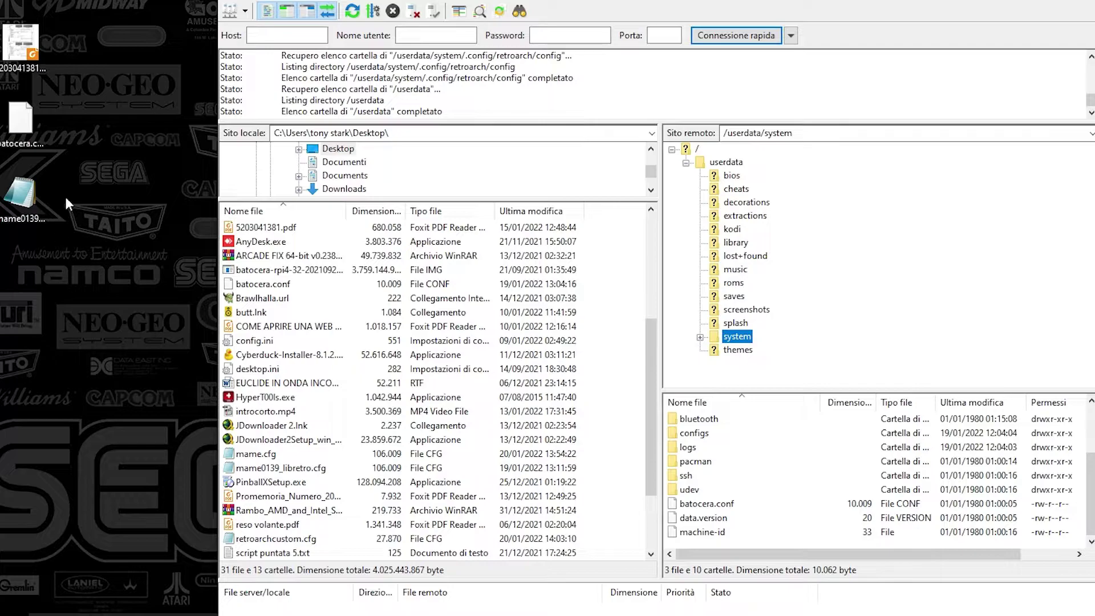
click(20, 126)
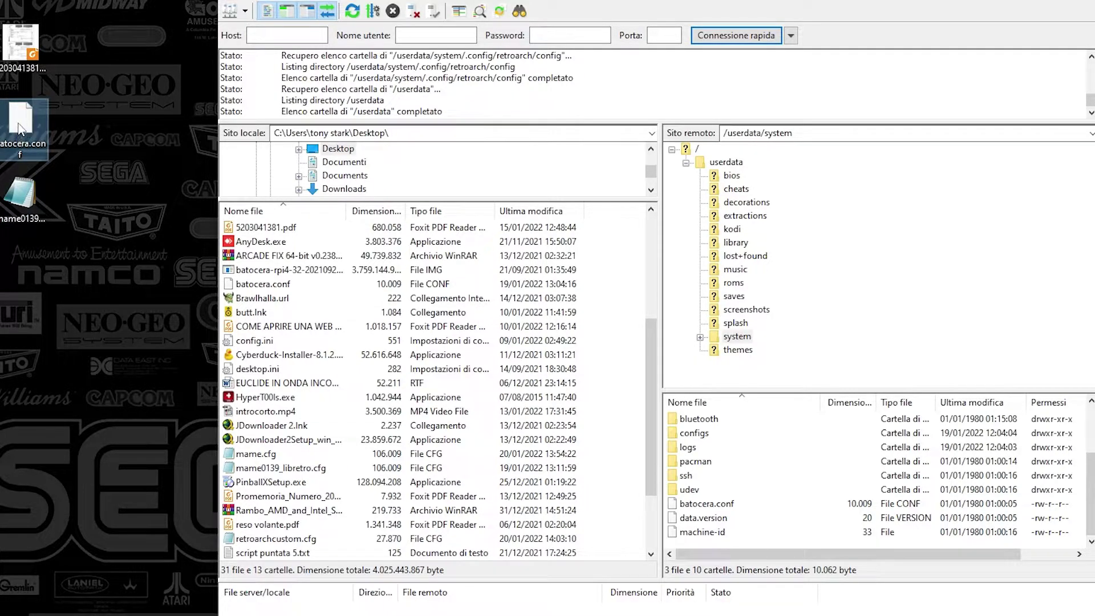
drag(20, 129, 805, 500)
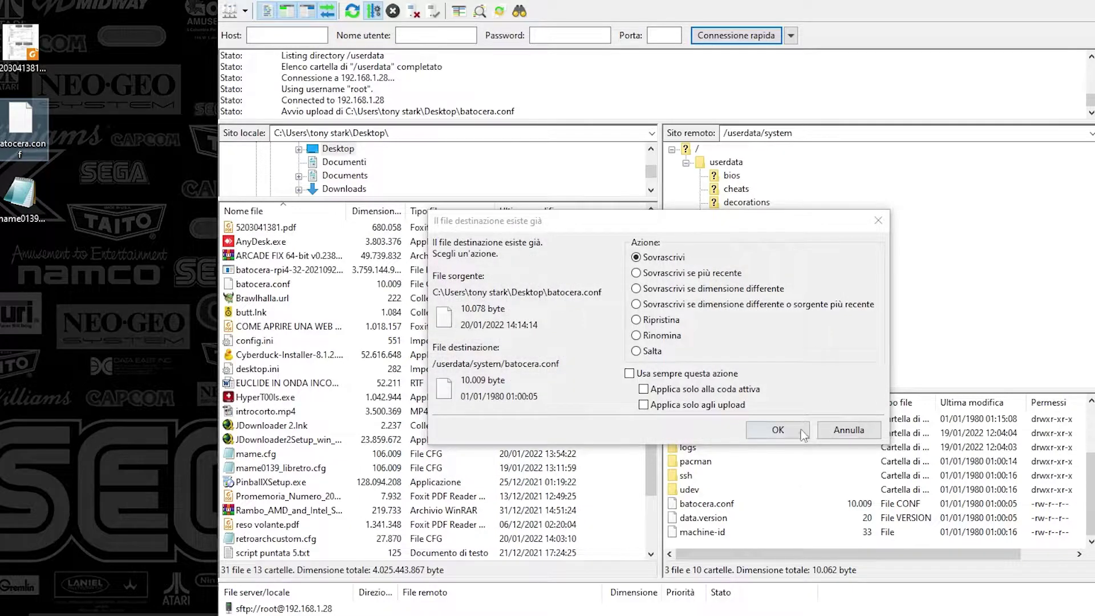
click(777, 433)
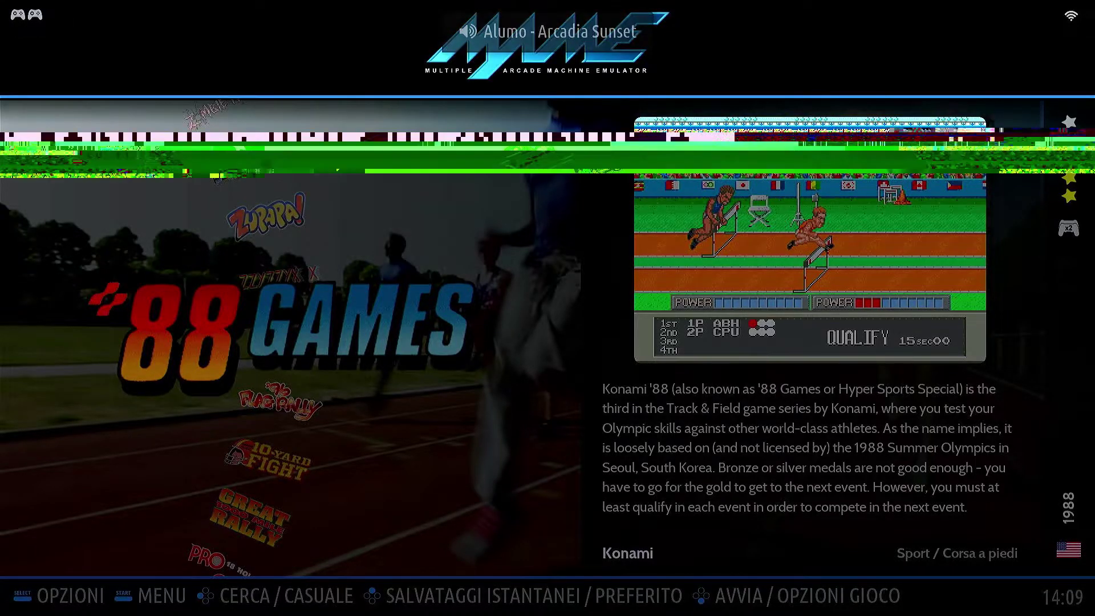
Step: In Batocera's MAME game list, select Great 1000 Mile Rally and launch it
key(Down)
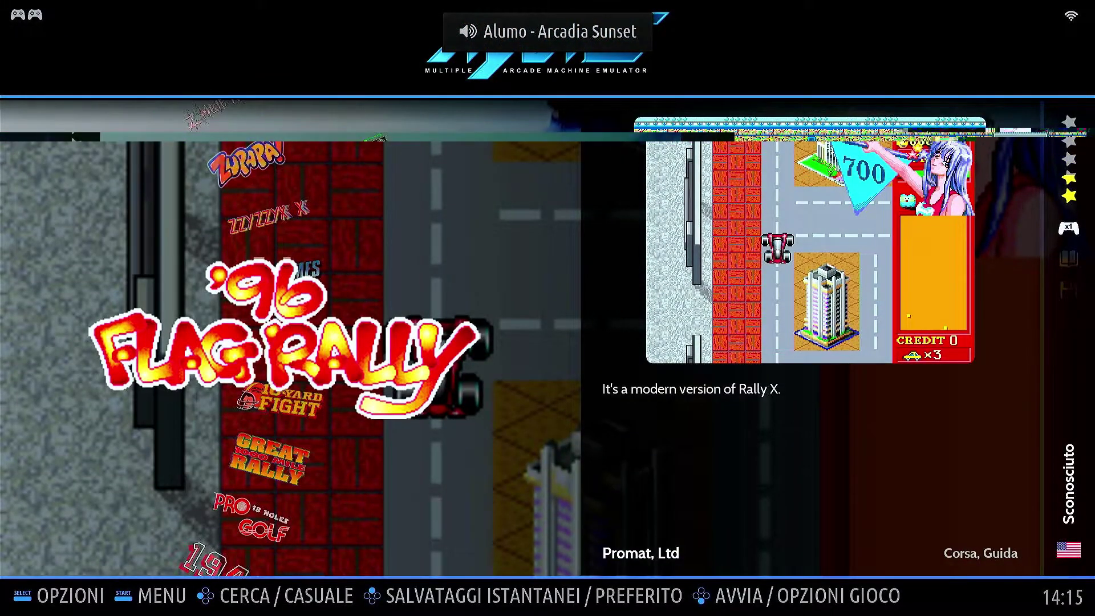
key(Up)
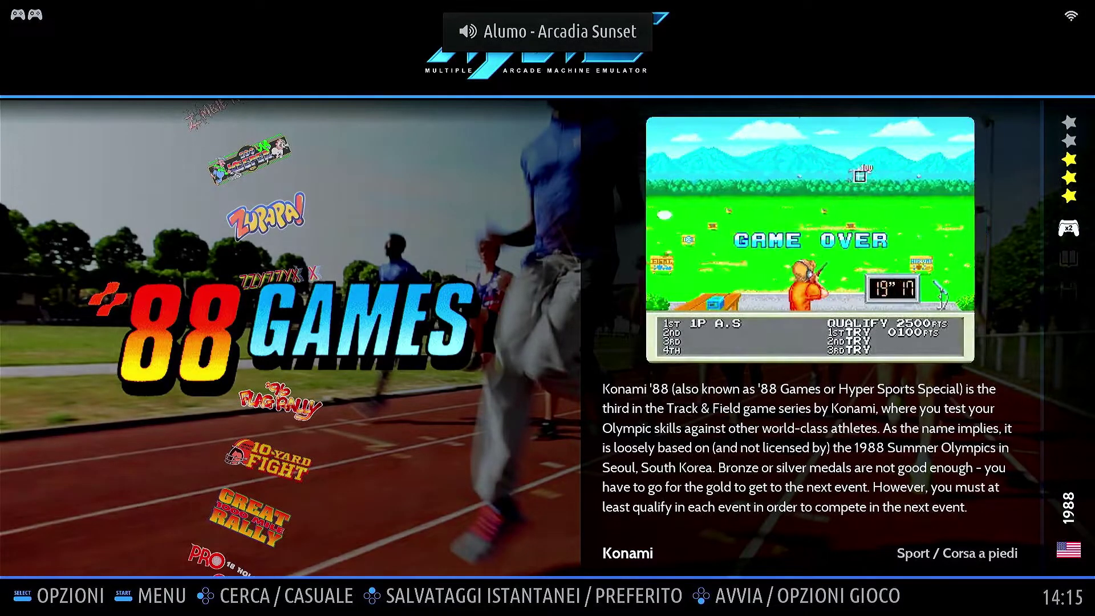
key(Down)
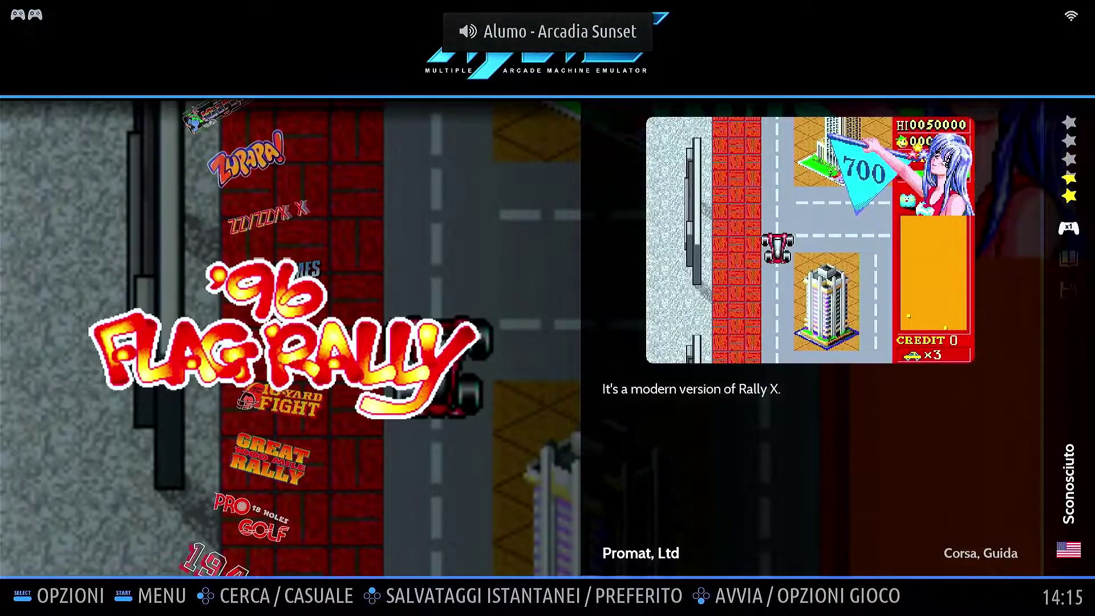
key(Down)
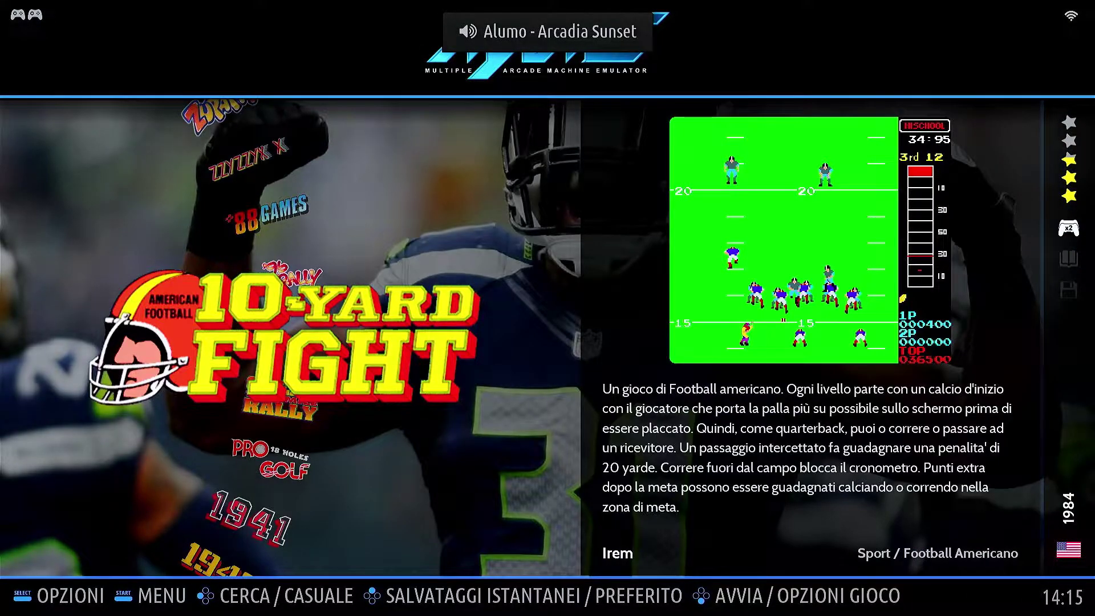
key(Down)
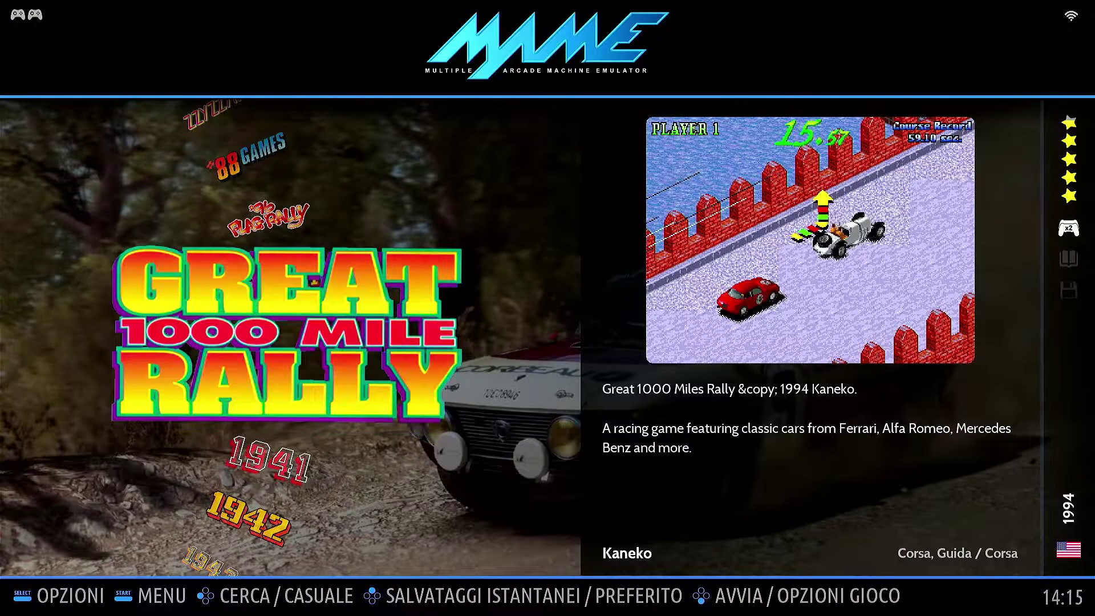
key(Up)
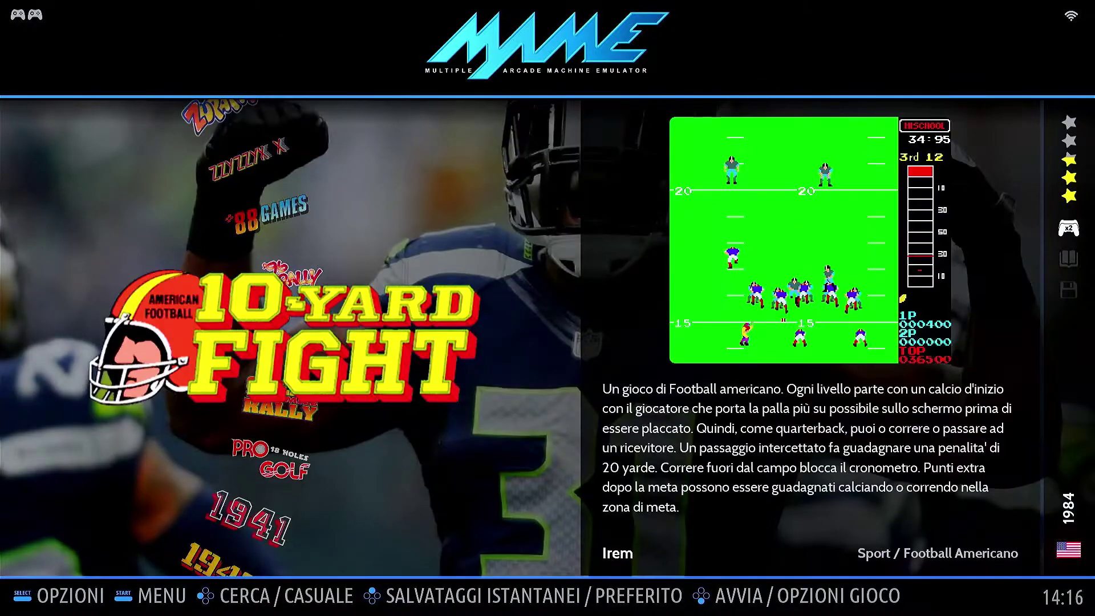
key(Down)
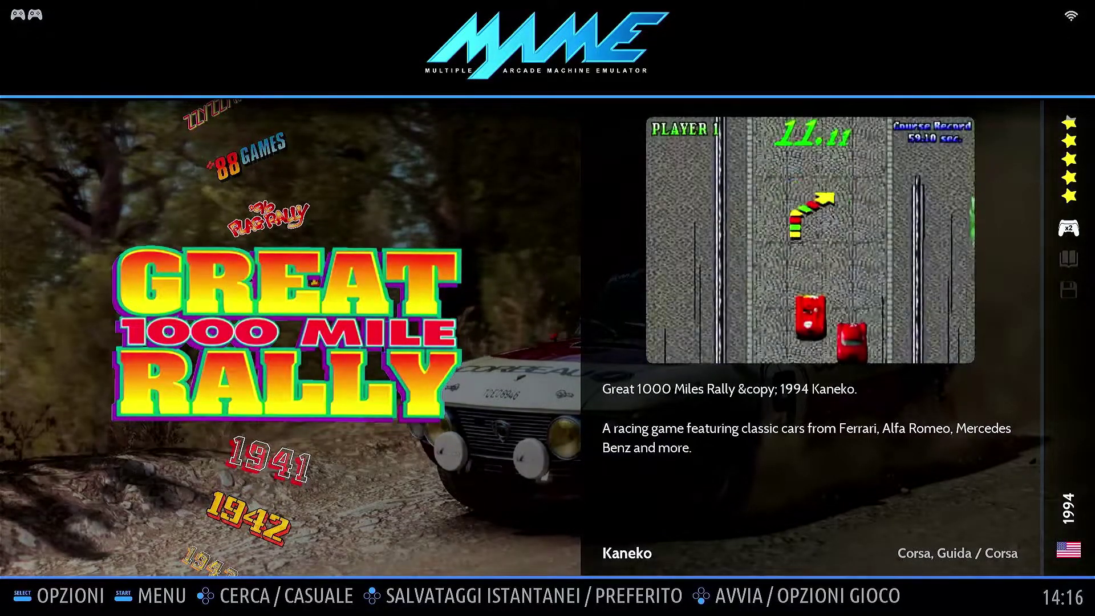
key(Return)
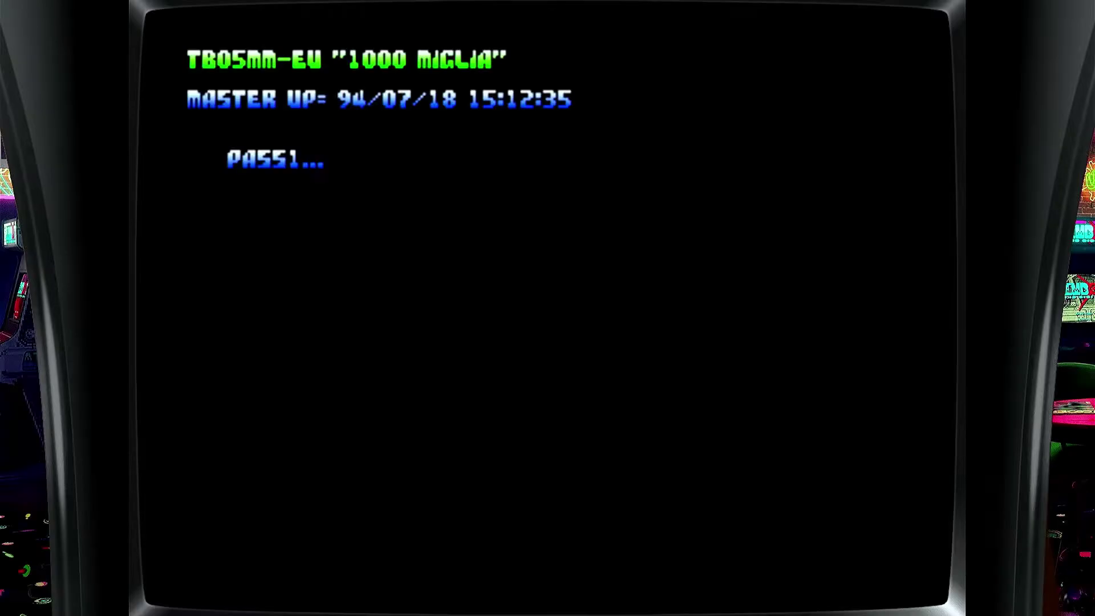
Step: Bring up the RetroArch menu over the running game and open the Input section of Impostazioni
key(F1)
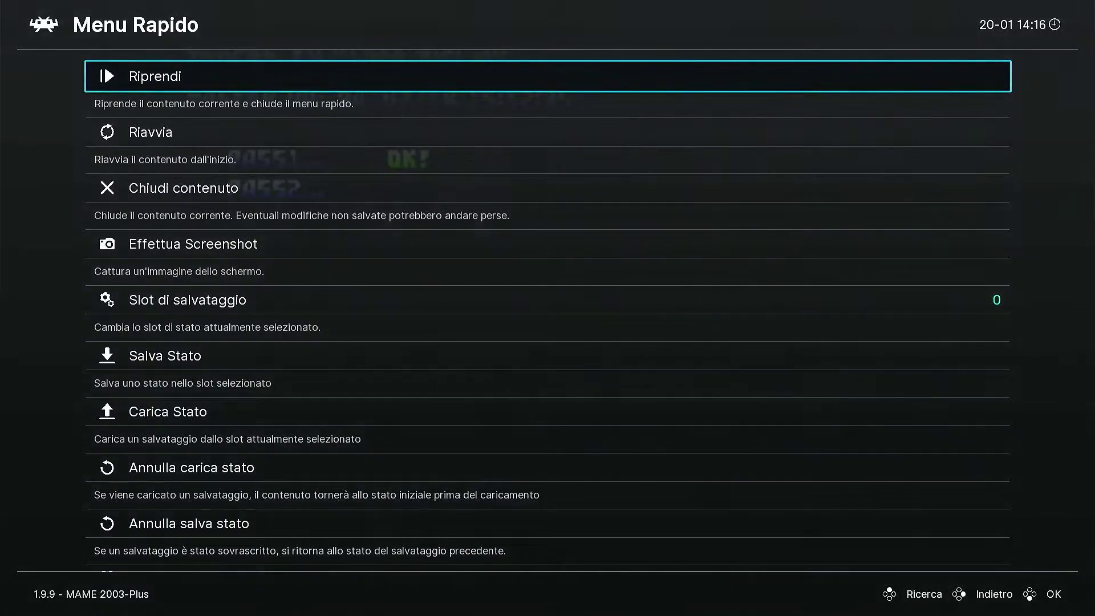
key(BackSpace)
key(Left)
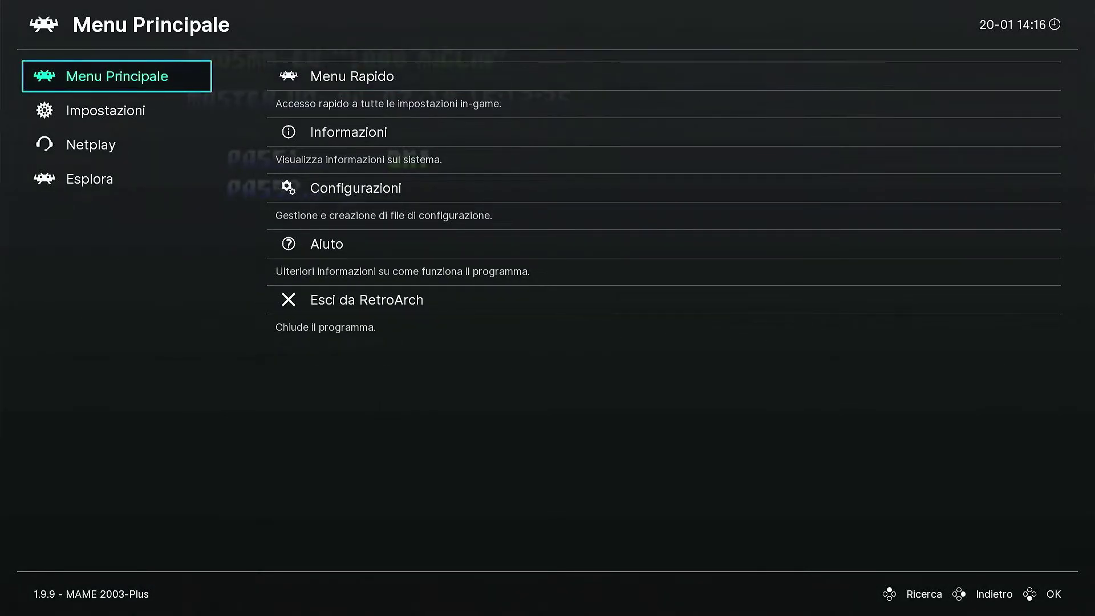
key(Down)
key(Right)
key(Down)
key(Down)
key(Down)
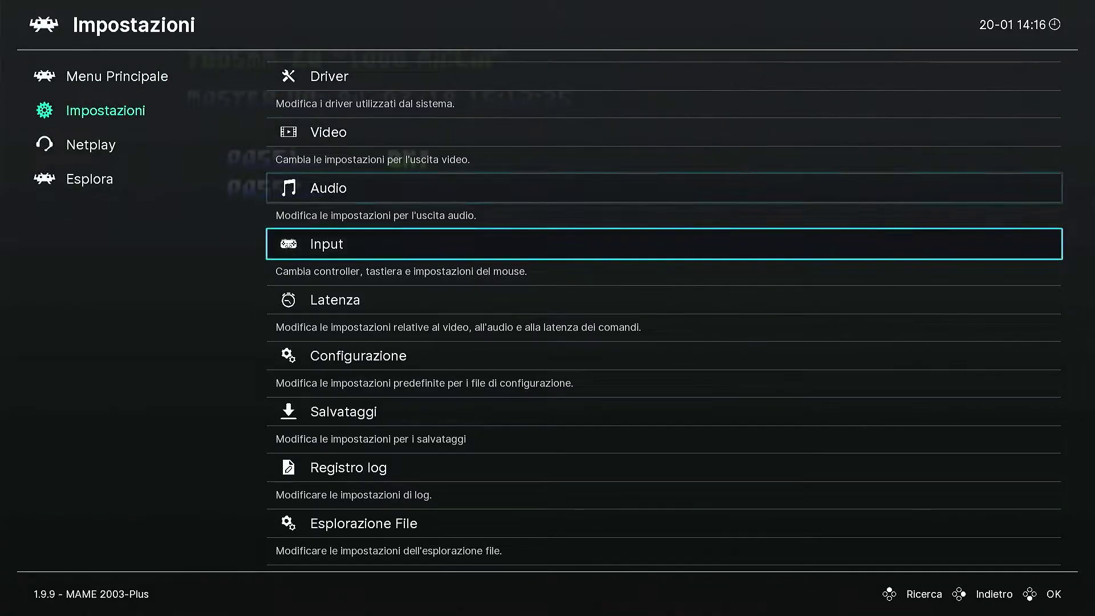
key(Return)
Step: Find the Controlli porta 1 entry among the Input settings and open it
key(Down)
key(Down)
key(Down)
key(Down)
key(Down)
key(Down)
key(Down)
key(Down)
key(Down)
key(Down)
key(Down)
key(Down)
key(Down)
key(Down)
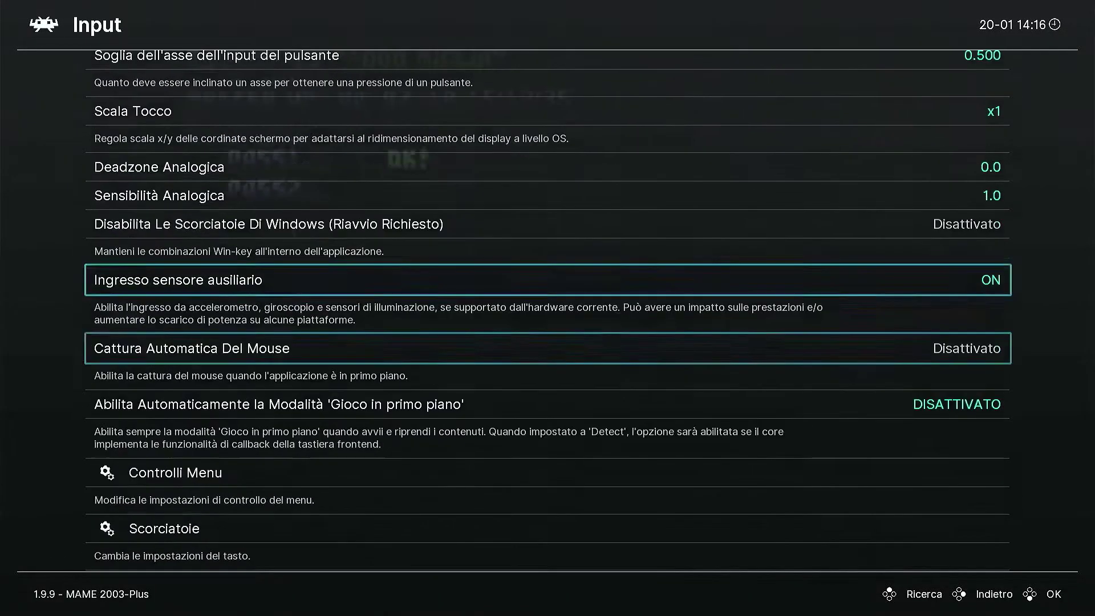
key(Up)
key(Return)
Step: Go through the whole Controlli porta 1 list down to the Turbo entry to examine the button bindings
key(Down)
key(Down)
key(Down)
key(Down)
key(Down)
key(Down)
key(Down)
key(Down)
key(Down)
key(Down)
key(Down)
key(Down)
key(Down)
key(Down)
key(Down)
key(Down)
key(Down)
key(Down)
key(Down)
key(Down)
key(Down)
key(Down)
key(Down)
key(Down)
key(Down)
key(Down)
key(Down)
key(Down)
key(Down)
key(Down)
key(Down)
key(Down)
key(Down)
key(Down)
key(Down)
key(Down)
key(Down)
key(Down)
key(Down)
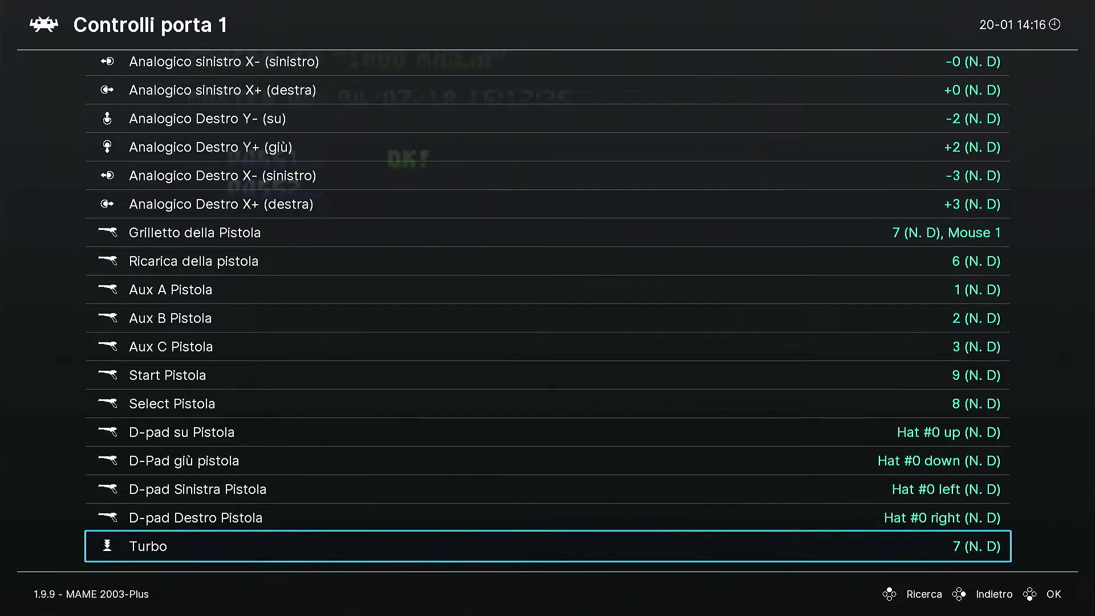
Step: Go back up to the Grilletto della Pistola entry to examine the light gun bindings of port 1
key(Up)
key(Up)
key(Up)
key(Up)
key(Up)
key(Up)
key(Up)
key(Up)
key(Up)
key(Up)
key(Up)
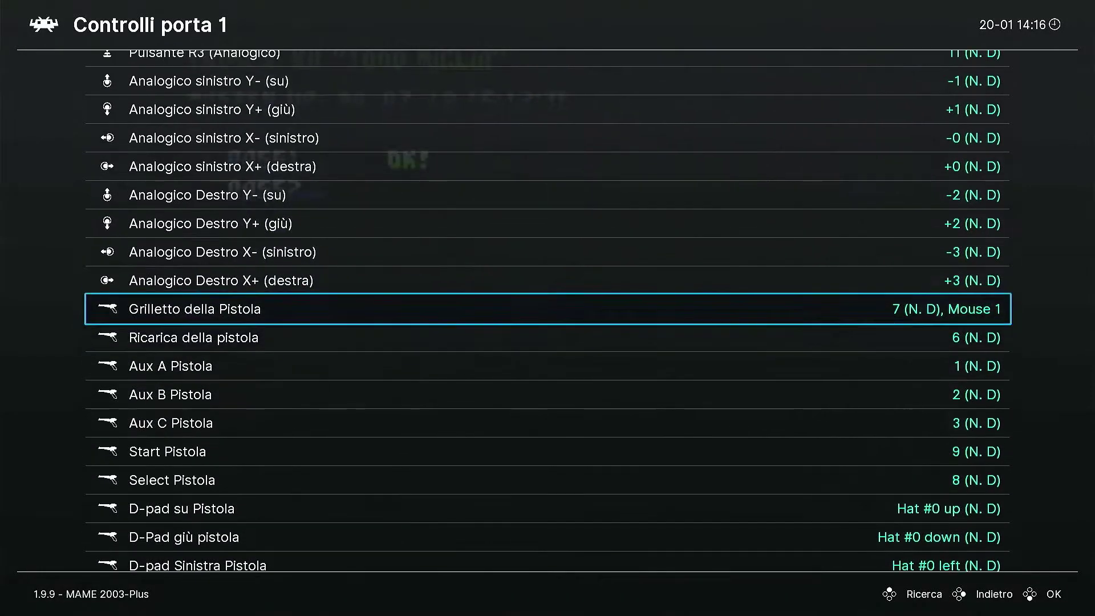
Step: Go back up the Controlli porta 1 list from the Grilletto della Pistola entry to examine the analog and button bindings
key(Up)
key(Up)
key(Up)
key(Up)
key(Up)
key(Up)
key(Up)
key(Up)
key(Up)
key(Up)
key(Up)
key(Up)
key(Up)
key(Up)
key(Up)
key(Up)
key(Up)
key(Up)
key(Up)
key(Up)
key(Up)
key(Up)
key(Up)
key(Up)
Step: Go down the Controlli porta 1 list to its last entry, Turbo, to examine the binding assigned to it
key(Down)
key(Down)
key(Down)
key(Down)
key(Down)
key(Down)
key(Down)
key(Down)
key(Down)
key(Down)
key(Down)
key(Down)
key(Down)
key(Down)
key(Down)
key(Down)
key(Down)
key(Down)
key(Down)
key(Down)
key(Down)
key(Down)
key(Down)
key(Down)
key(Down)
key(Down)
key(Down)
key(Down)
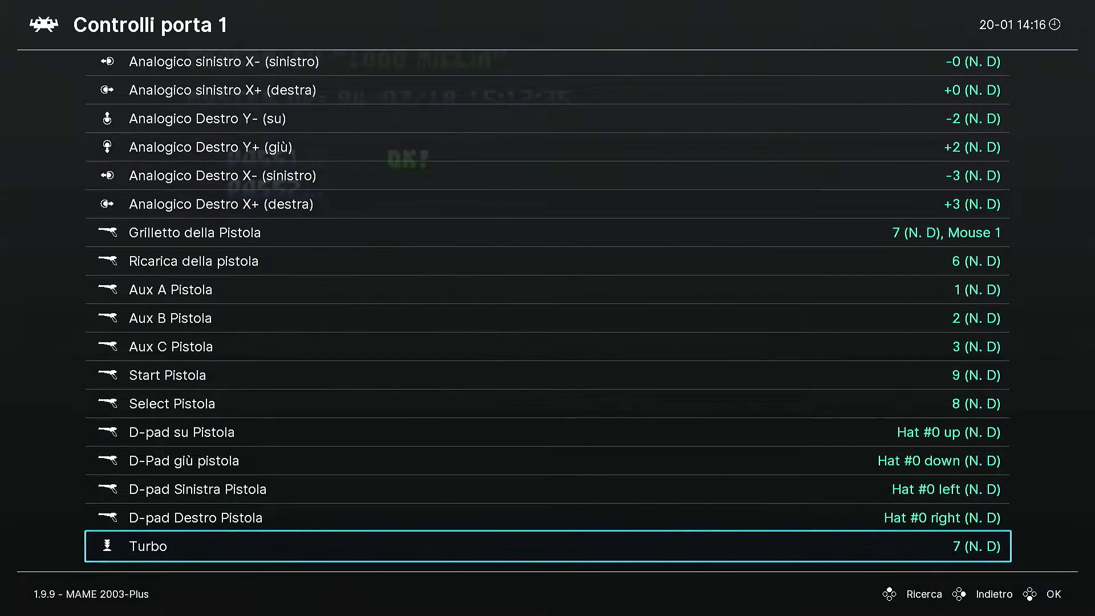
Step: Rebind the Turbo entry of port 1 to joypad button 6
key(Up)
key(Up)
key(Up)
key(Up)
key(Up)
key(Down)
key(Down)
key(Down)
key(Down)
key(Down)
key(Down)
key(Return)
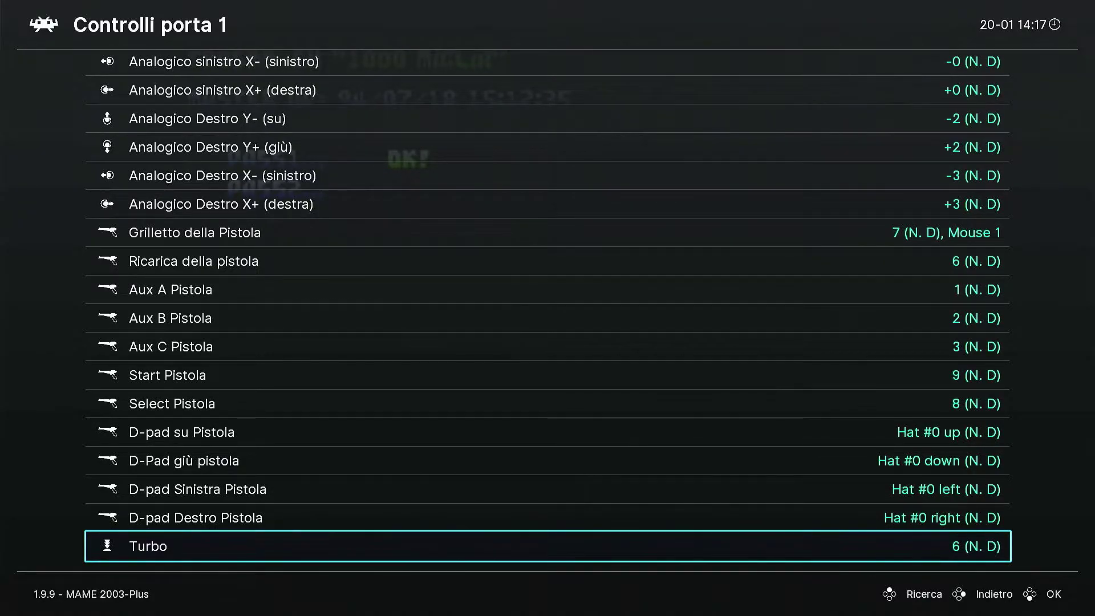
Step: Return to Impostazioni, check the Salva la Configurazione all'Uscita option under Configurazione, and leave the menu
key(BackSpace)
key(BackSpace)
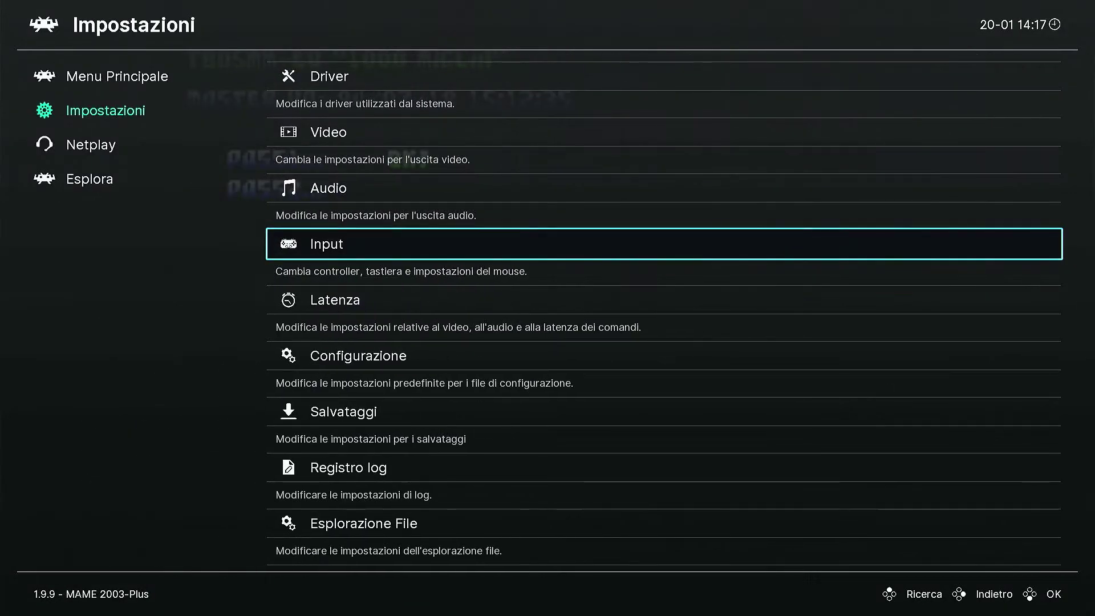
key(Left)
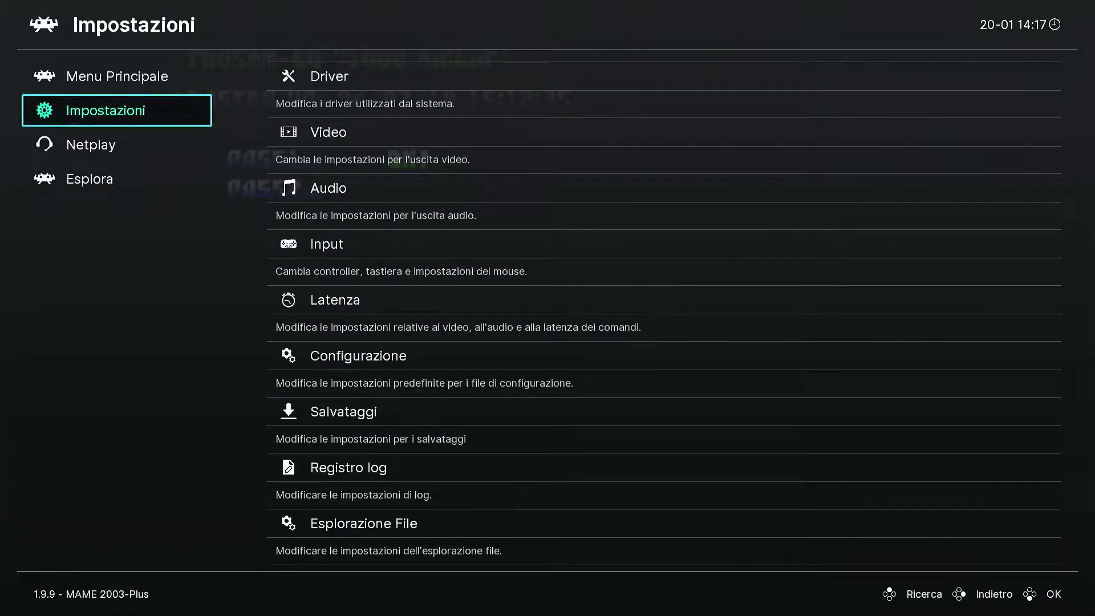
key(Right)
key(Down)
key(Down)
key(Return)
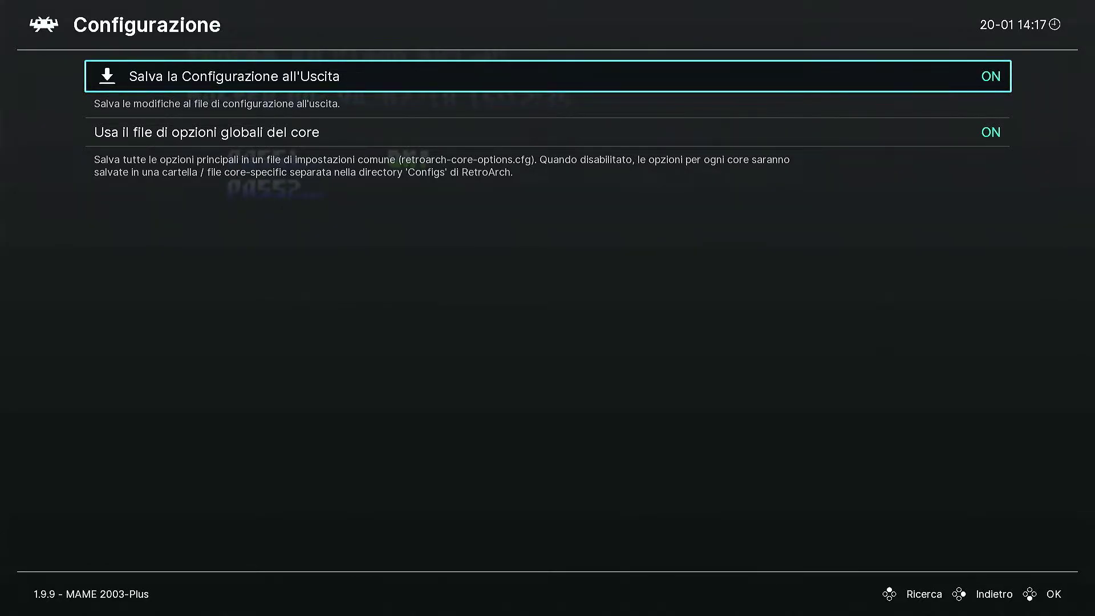
key(BackSpace)
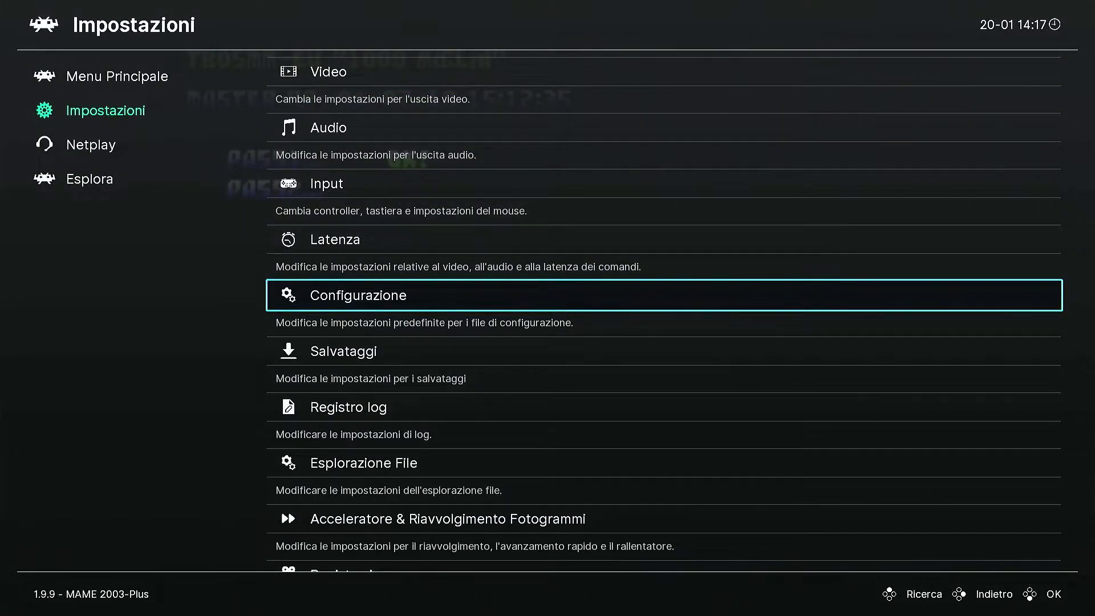
key(Shift_R)
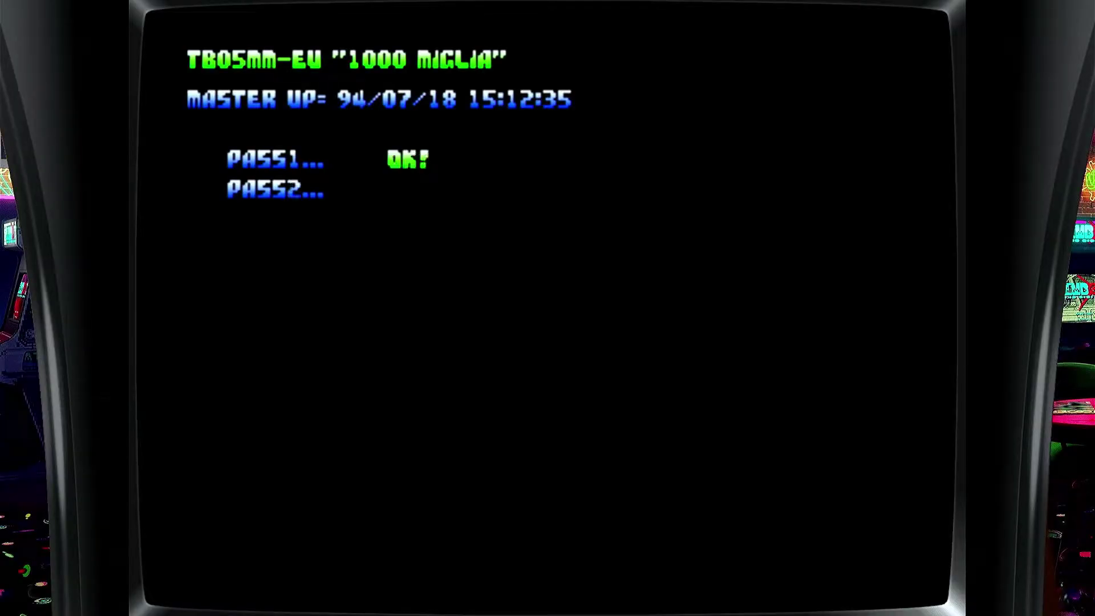
Step: Bring the RetroArch menu back up over the running game and open the Input section of Impostazioni
key(F1)
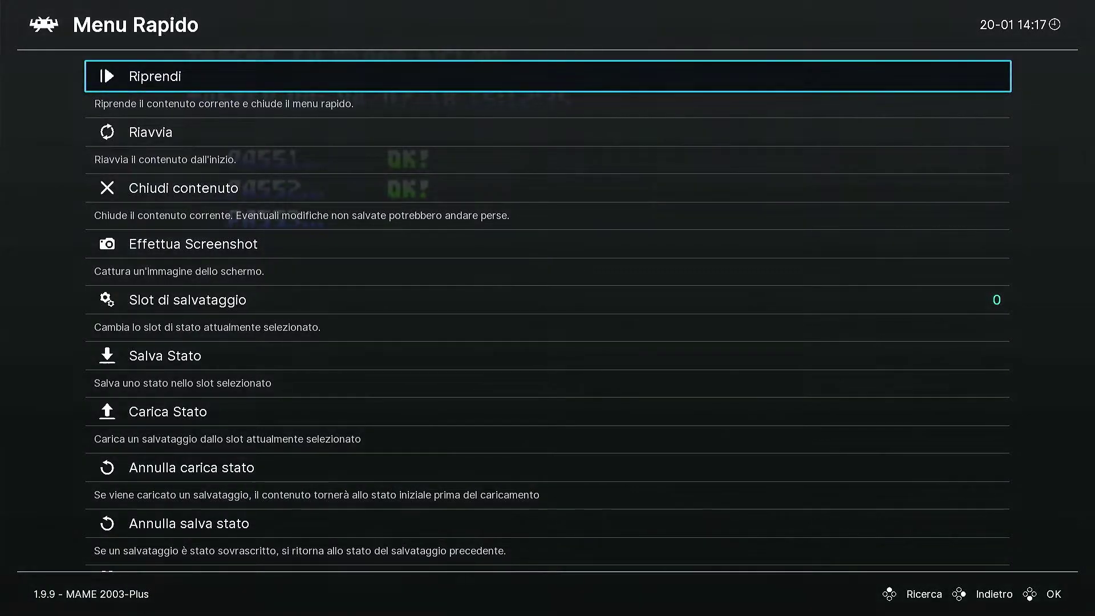
key(Up)
key(Down)
key(BackSpace)
key(Down)
key(Left)
key(Down)
key(Right)
key(Down)
key(Down)
key(Down)
key(Down)
key(Return)
key(BackSpace)
key(Up)
key(Return)
Step: Open Controlli porta 1 from the Input settings and go to the Turbo entry to verify its binding
key(Up)
key(Down)
key(Down)
key(Down)
key(Down)
key(Down)
key(Down)
key(Down)
key(Down)
key(Down)
key(Down)
key(Down)
key(Down)
key(Down)
key(Down)
key(Down)
key(Up)
key(Return)
key(Up)
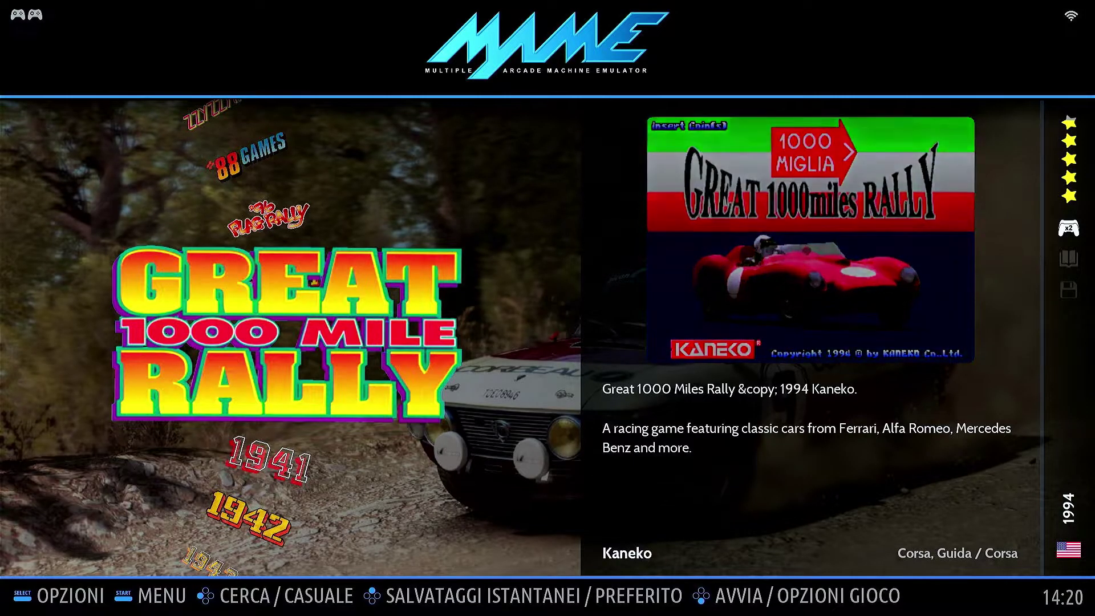
Step: Open the advanced options (Opzioni avanzate gioco) of Great 1000 Miles Rally in the MAME game list
key(Return)
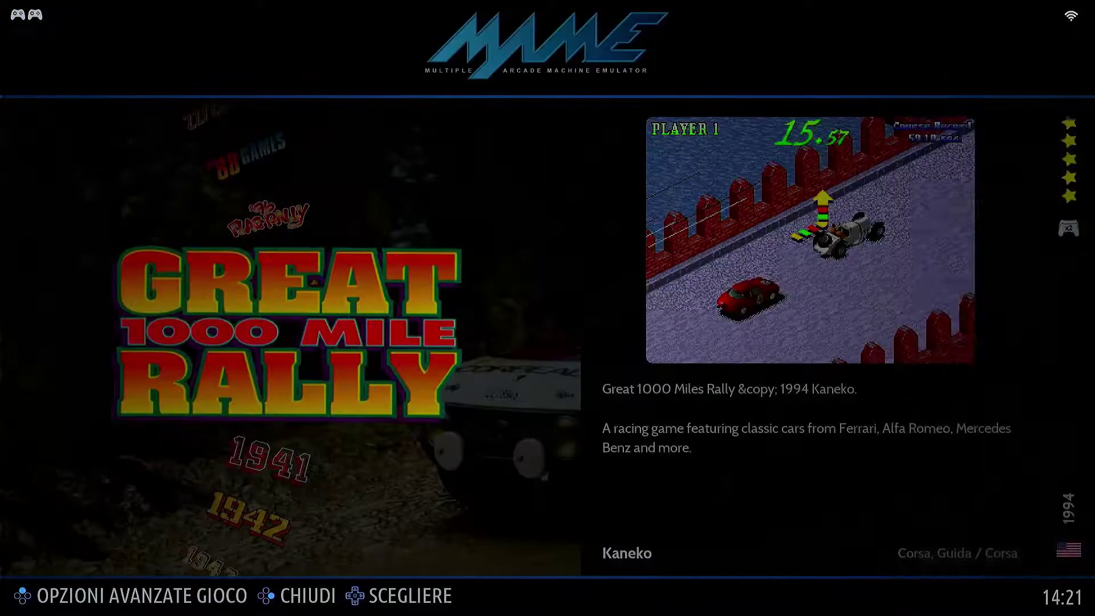
key(Down)
key(Down)
key(Down)
key(Down)
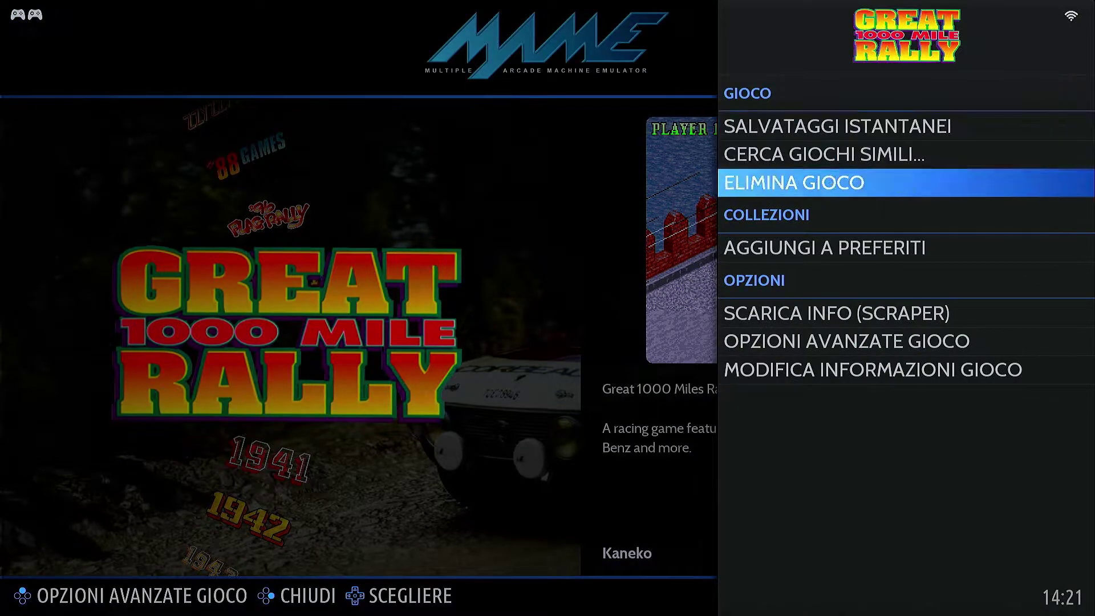
key(Down)
key(Up)
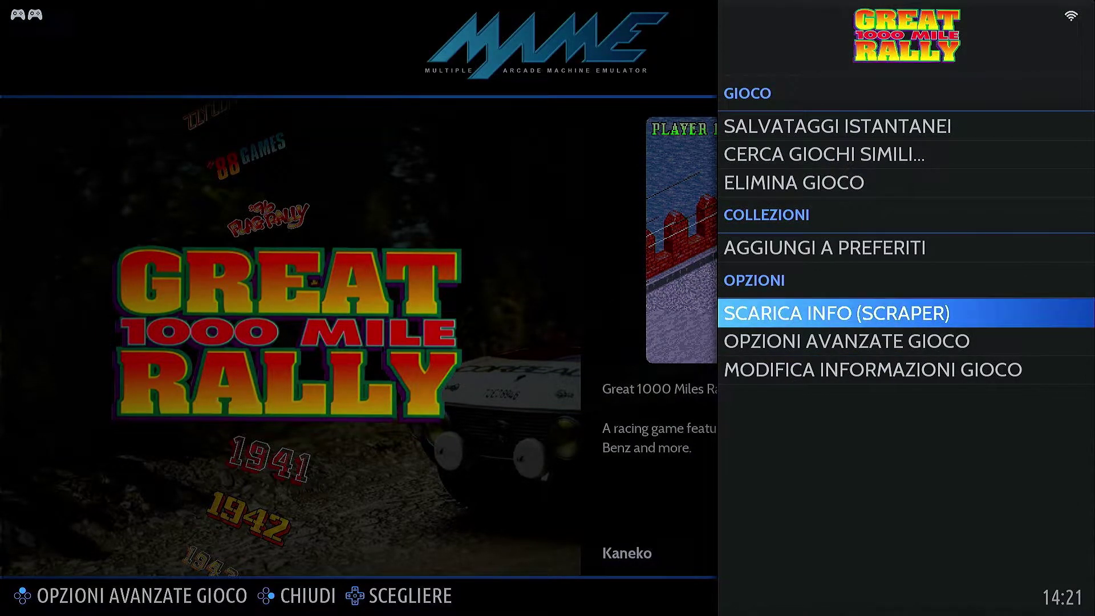
key(Down)
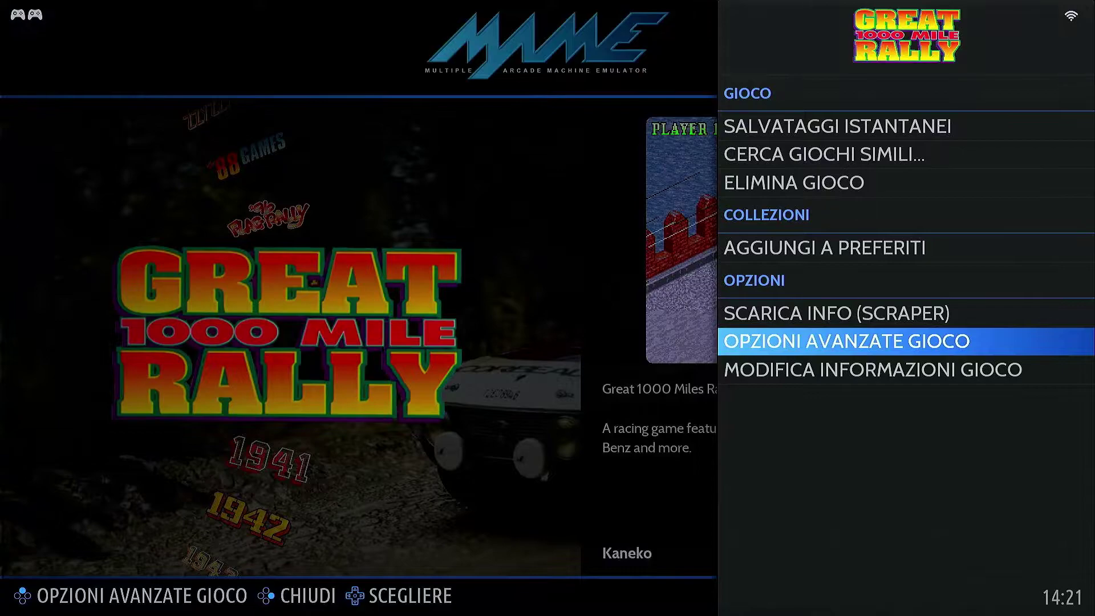
key(Return)
Step: Set the game's Emulatore option to LIBRETRO / MAME0139 and leave the game options
key(Right)
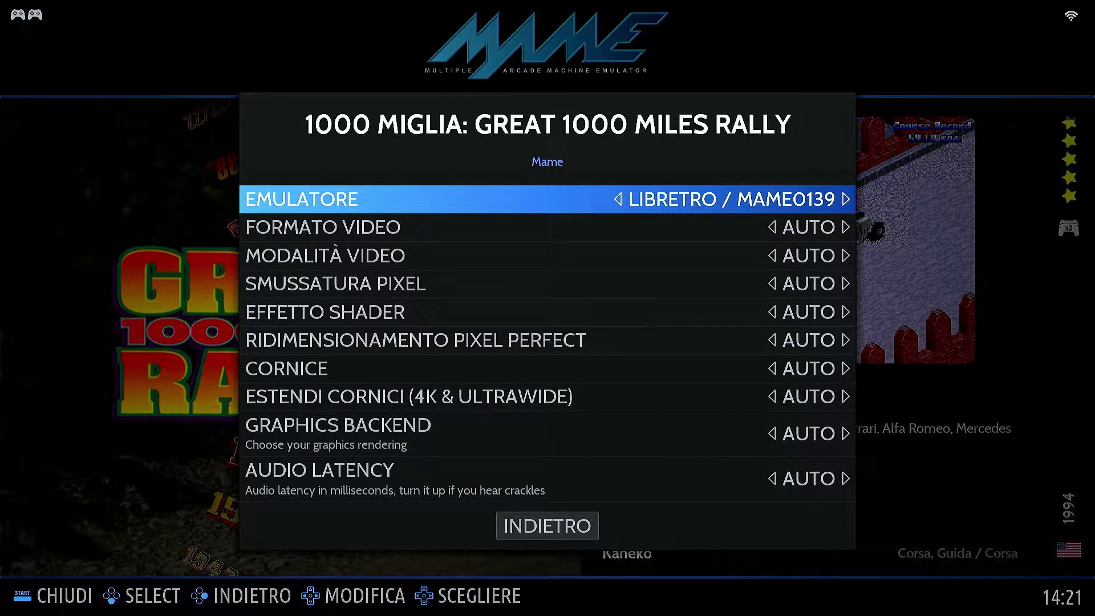
key(Down)
key(Down)
key(Down)
key(Down)
key(Down)
key(Down)
key(Down)
key(Down)
key(Down)
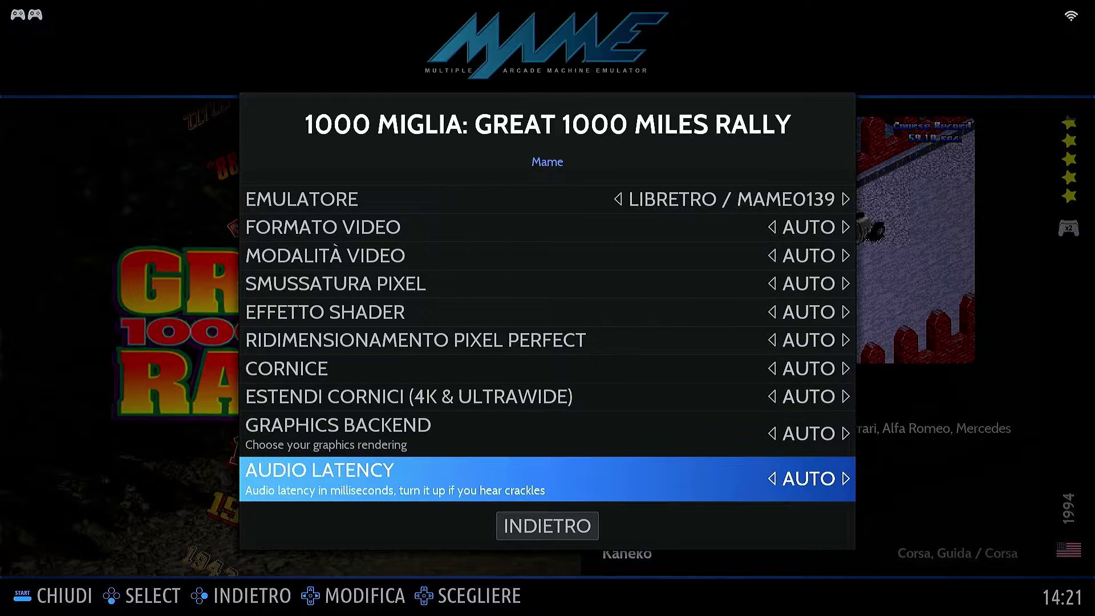
key(Down)
key(Return)
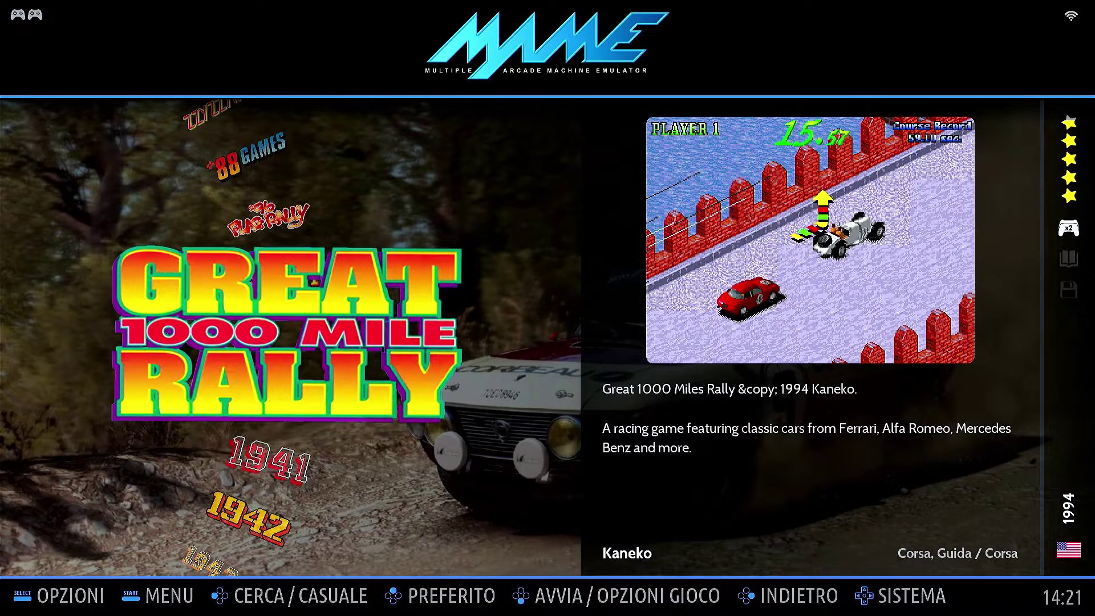
Step: Launch Great 1000 Miles Rally and open the Input section of Impostazioni in the RetroArch menu
key(Return)
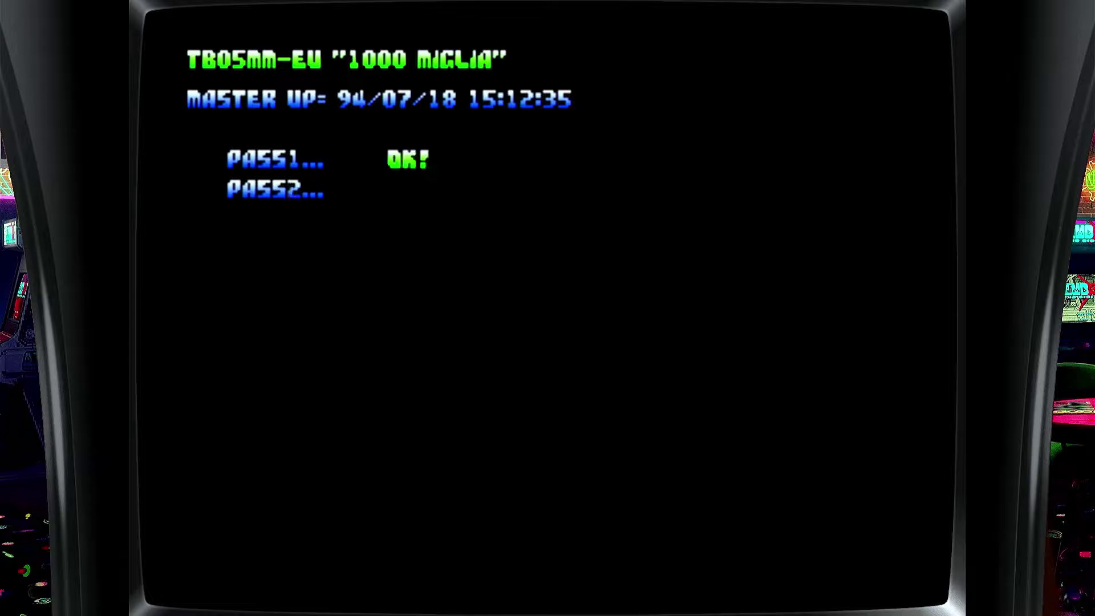
key(F1)
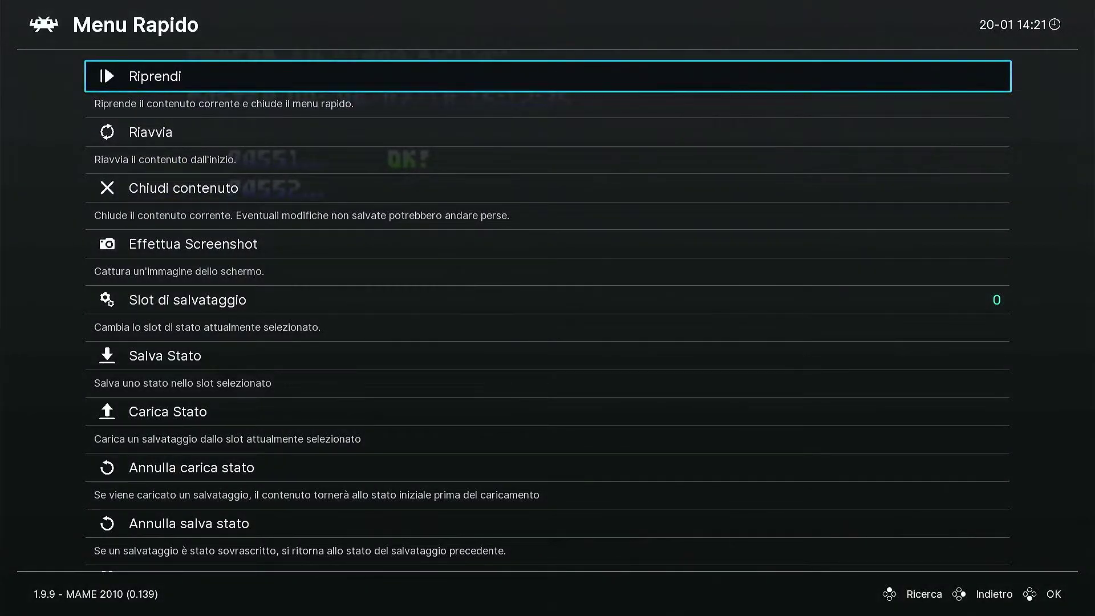
key(BackSpace)
key(Left)
key(Down)
key(Right)
key(Down)
key(Down)
key(Down)
key(Return)
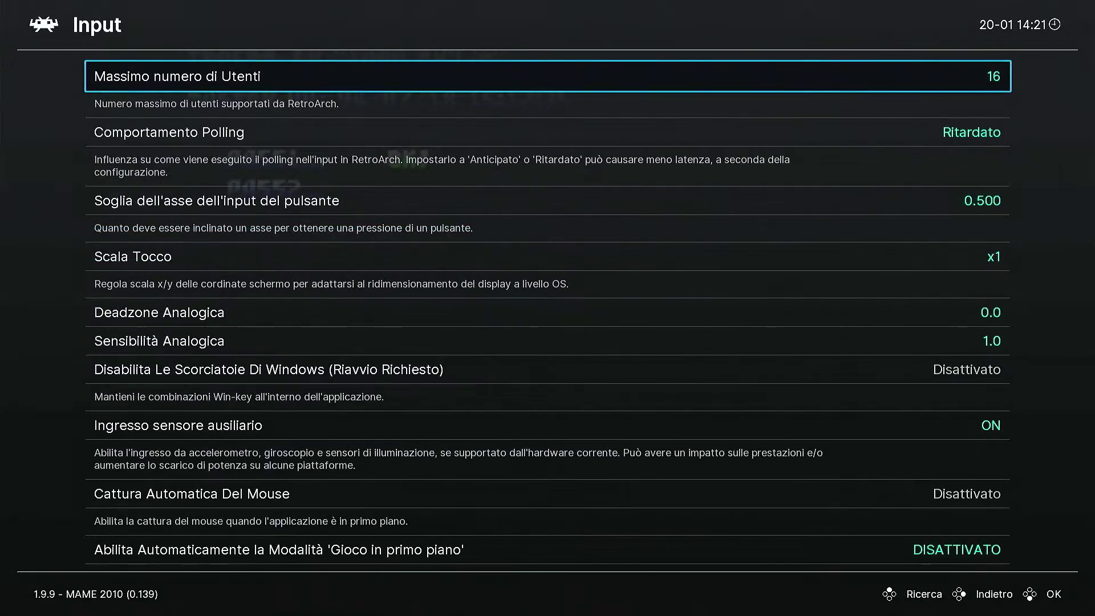
Step: Open Controlli porta 1 in the Input settings, check the binding of its Turbo entry, and quit the game
key(Up)
key(Down)
key(Down)
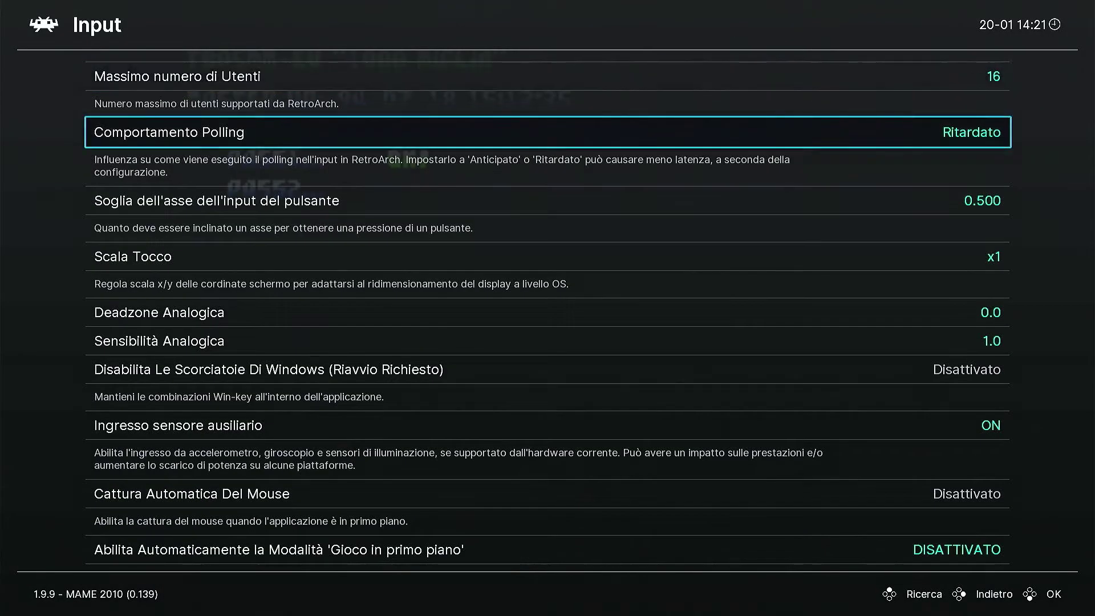
key(Down)
key(Down)
key(Down)
key(Down)
key(Down)
key(Down)
key(Down)
key(Down)
key(Down)
key(Down)
key(Down)
key(Down)
key(Down)
key(Down)
key(Down)
key(Up)
key(Up)
key(Up)
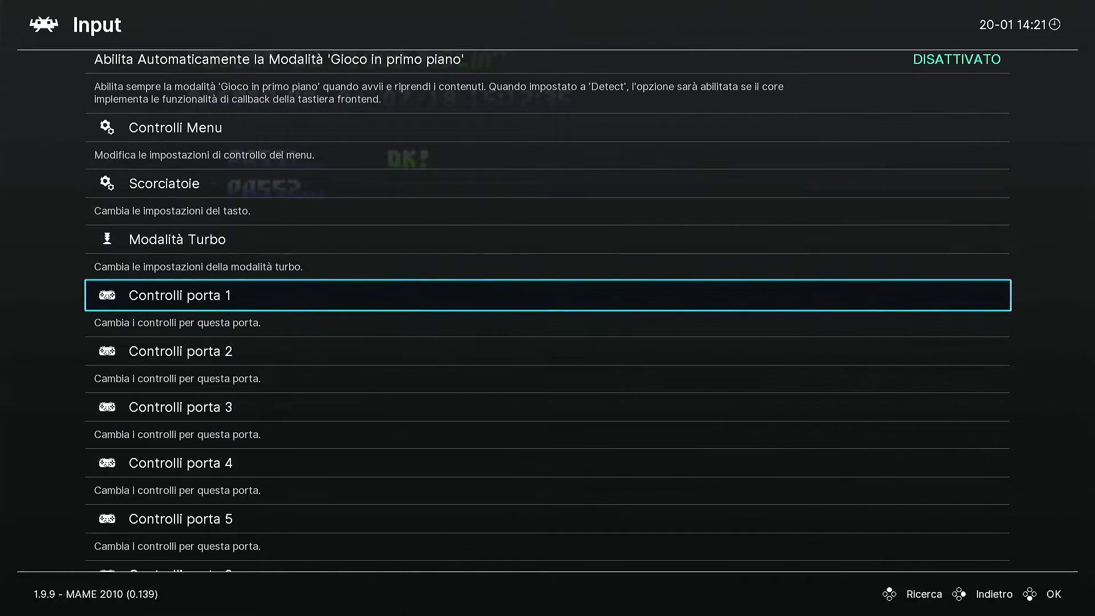
key(Return)
key(Up)
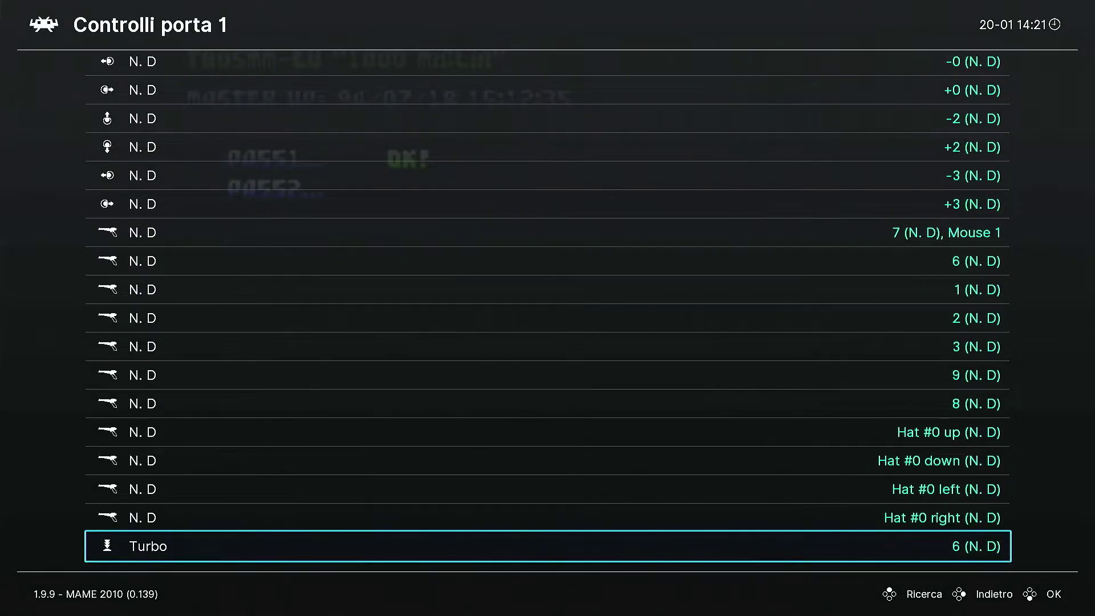
key(Shift_R)
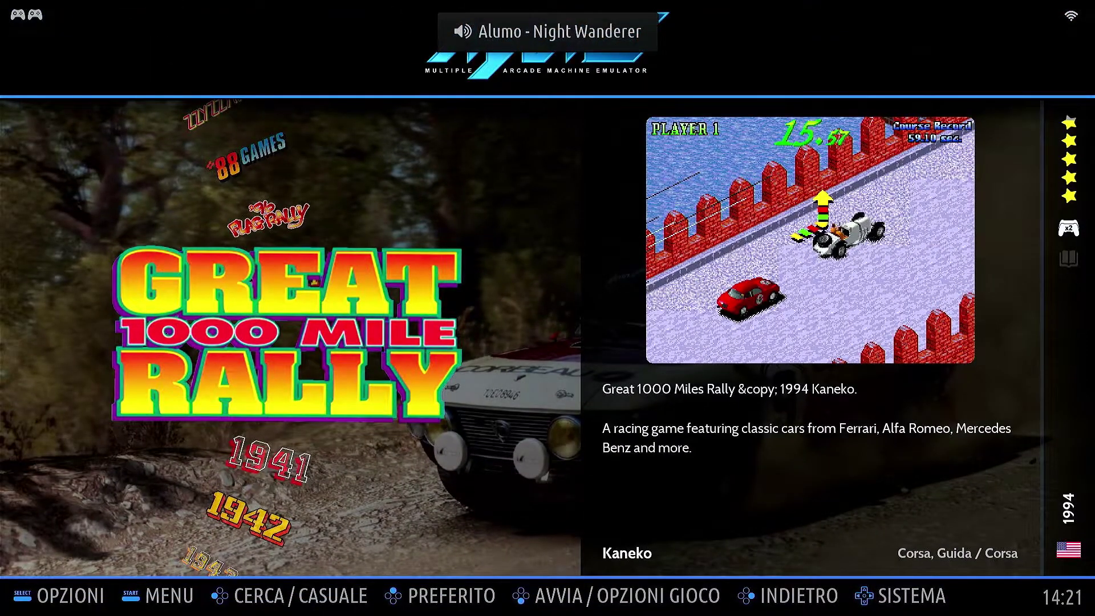
Step: Open Opzioni avanzate gioco for Great 1000 Miles Rally from the MAME game list
key(Return)
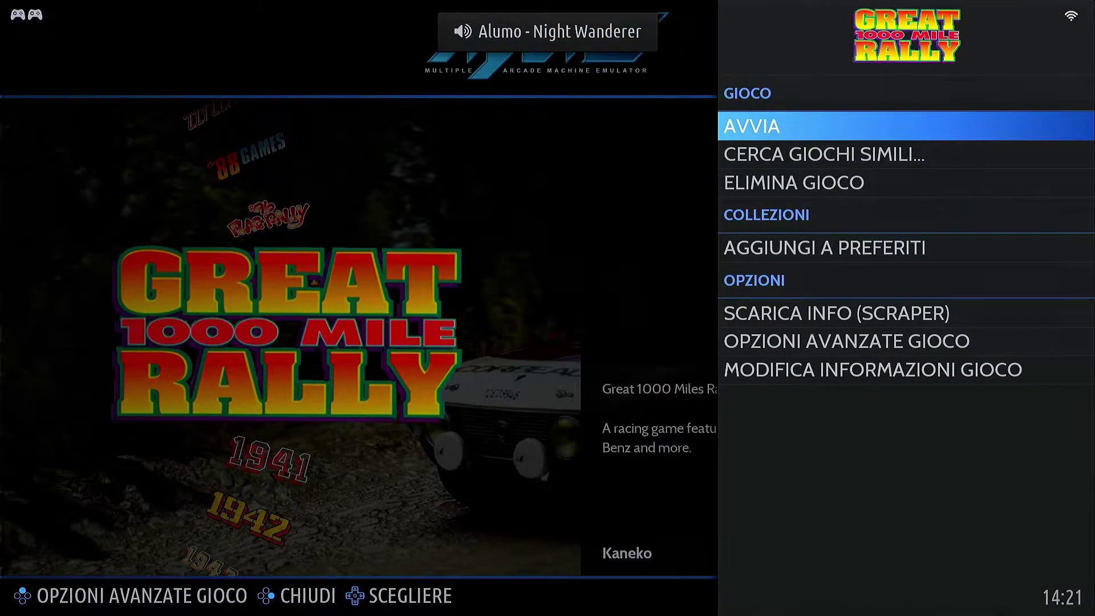
key(Down)
key(Down)
key(Down)
key(Down)
key(Down)
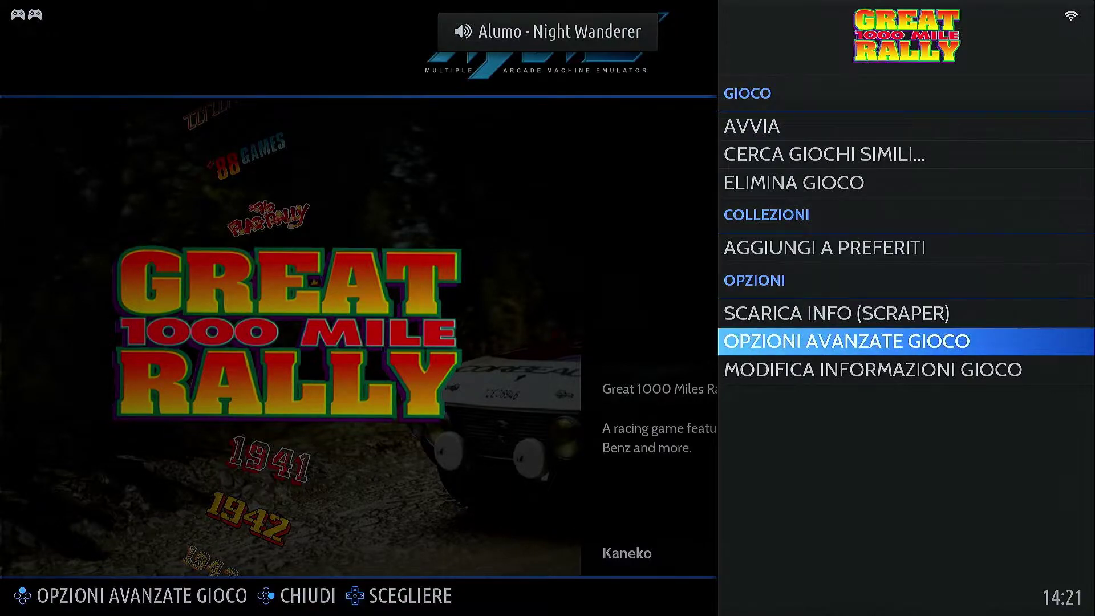
key(Return)
Step: Set the game's Emulatore option to LIBRETRO / MAME078PLUS and leave the game options
key(Left)
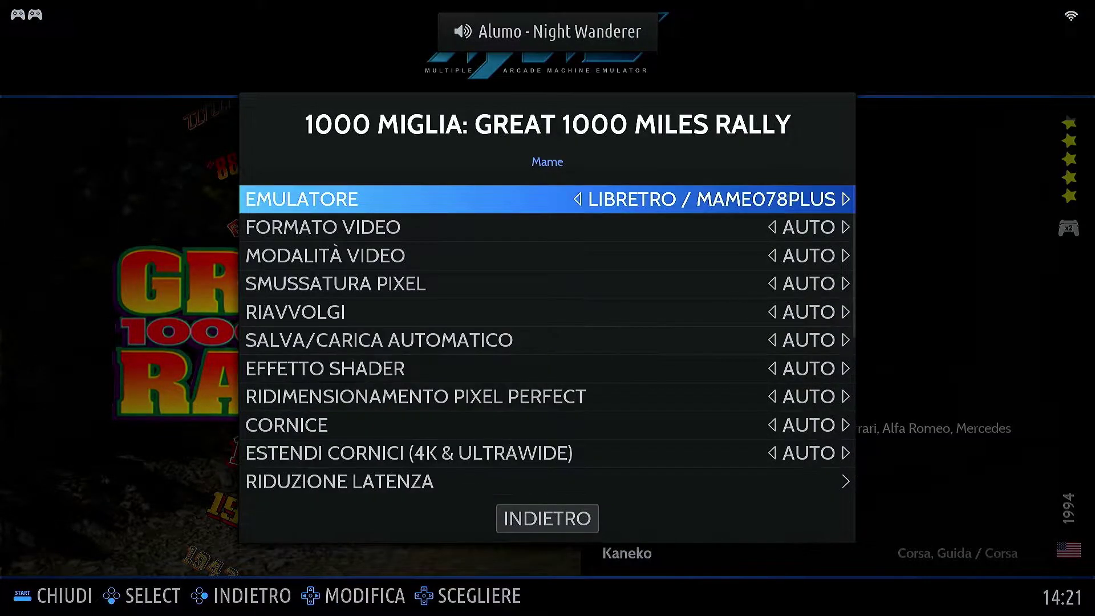
key(Down)
key(Down)
key(Down)
key(Down)
key(Down)
key(Down)
key(Down)
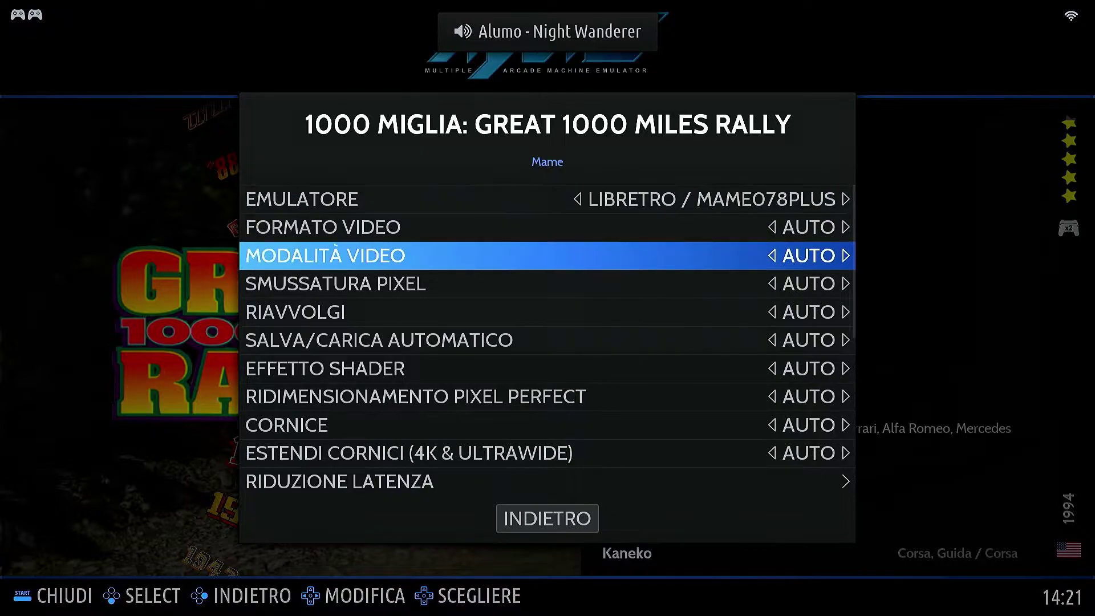
key(Down)
key(Down)
key(Down)
key(Down)
key(Down)
key(Down)
key(Down)
key(Down)
key(Down)
key(Down)
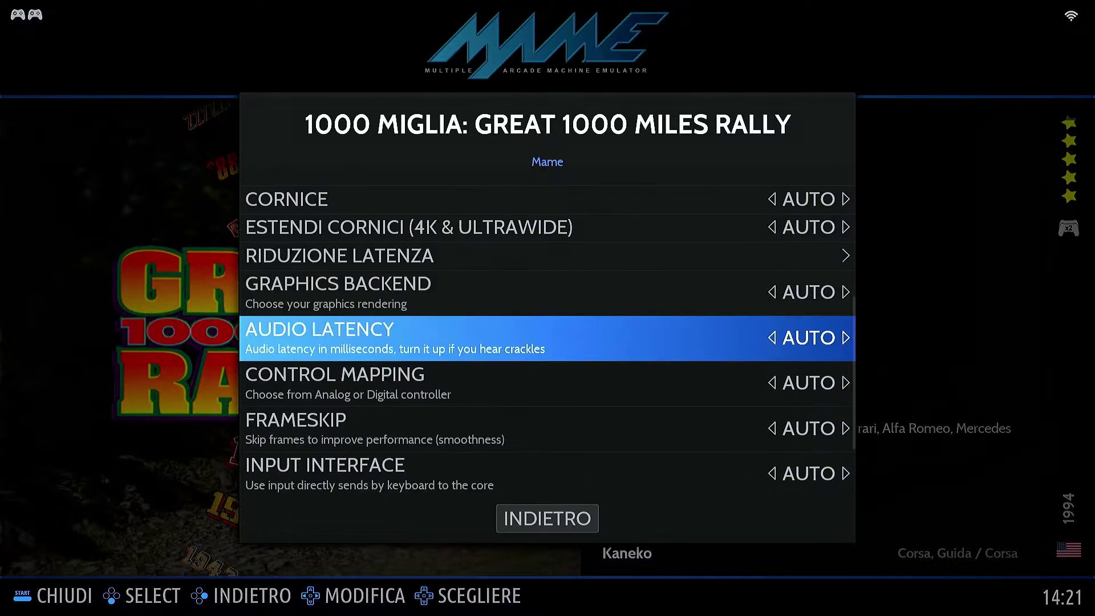
key(Down)
key(Return)
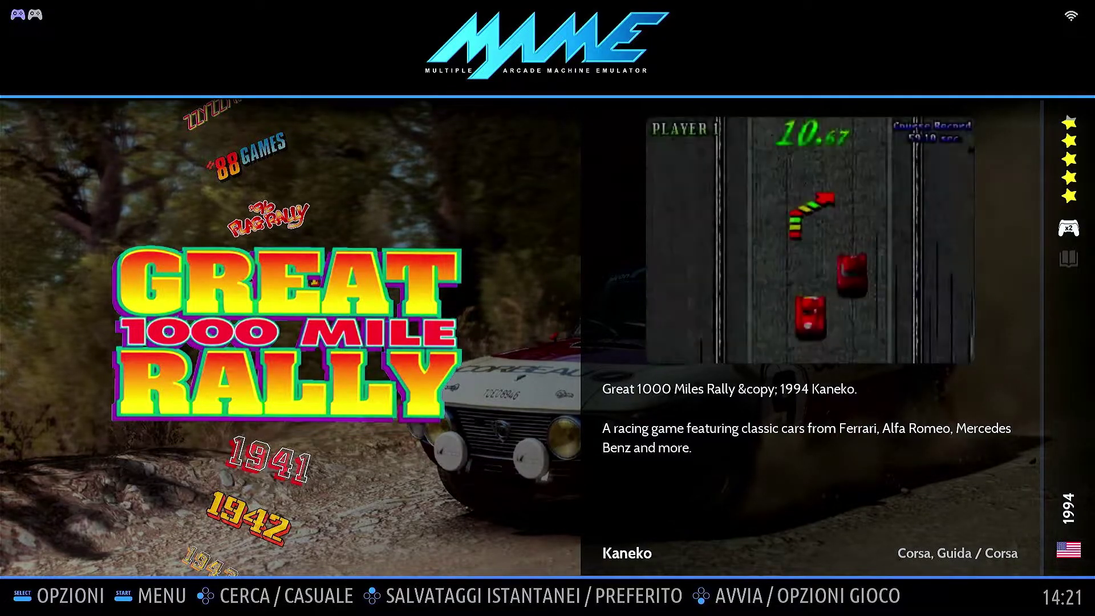
Step: Start Great 1000 Miles Rally with the newly chosen core and open the Input section of Impostazioni in the RetroArch menu
key(Return)
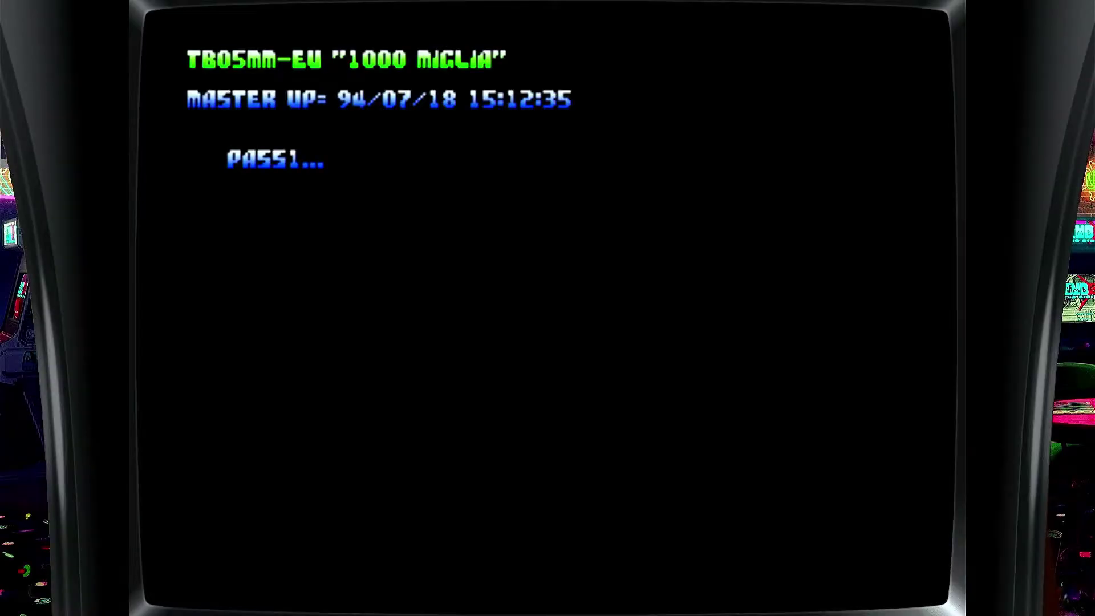
key(F1)
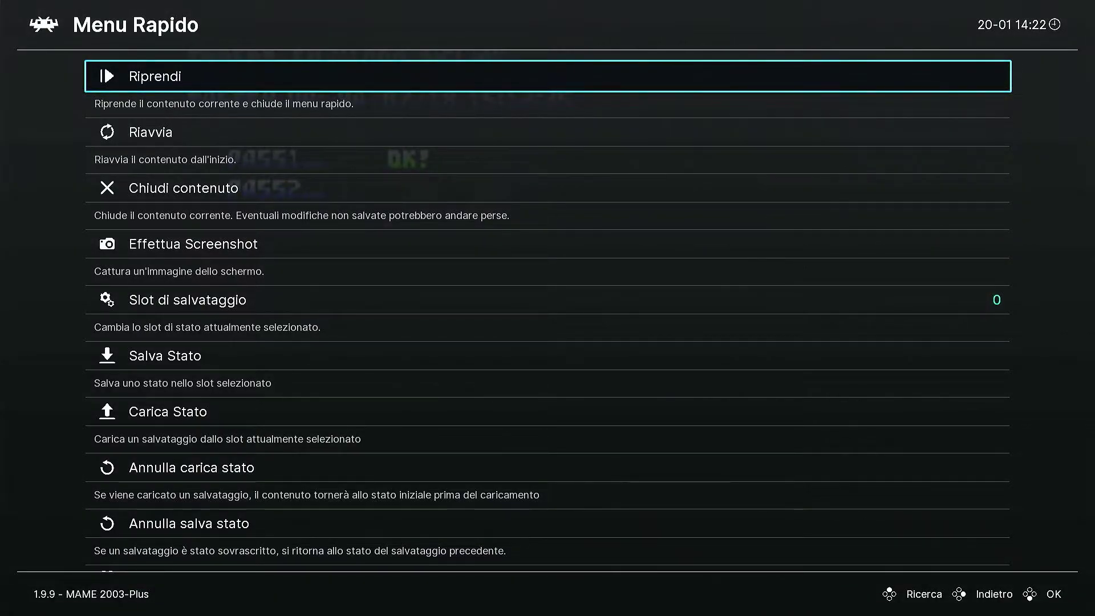
key(BackSpace)
key(Left)
key(Down)
key(Right)
key(Down)
key(Down)
key(Down)
key(Return)
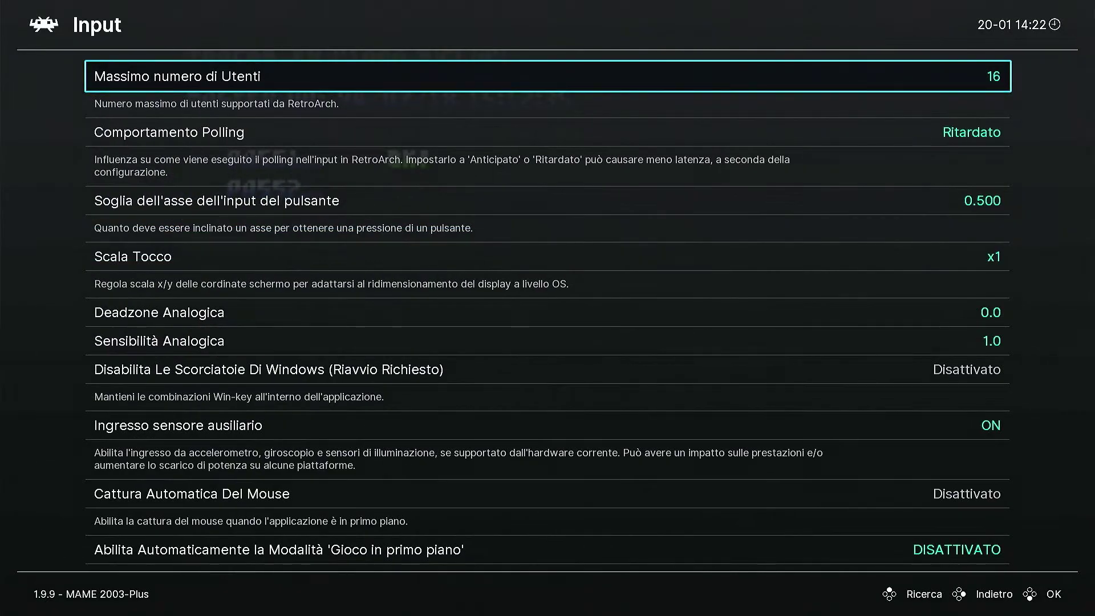
Step: Open Controlli porta 1 under the MAME 2003-Plus core and go to the Turbo entry to check its binding
key(Down)
key(Down)
key(Down)
key(Down)
key(Down)
key(Down)
key(Down)
key(Down)
key(Down)
key(Down)
key(Down)
key(Down)
key(Down)
key(Down)
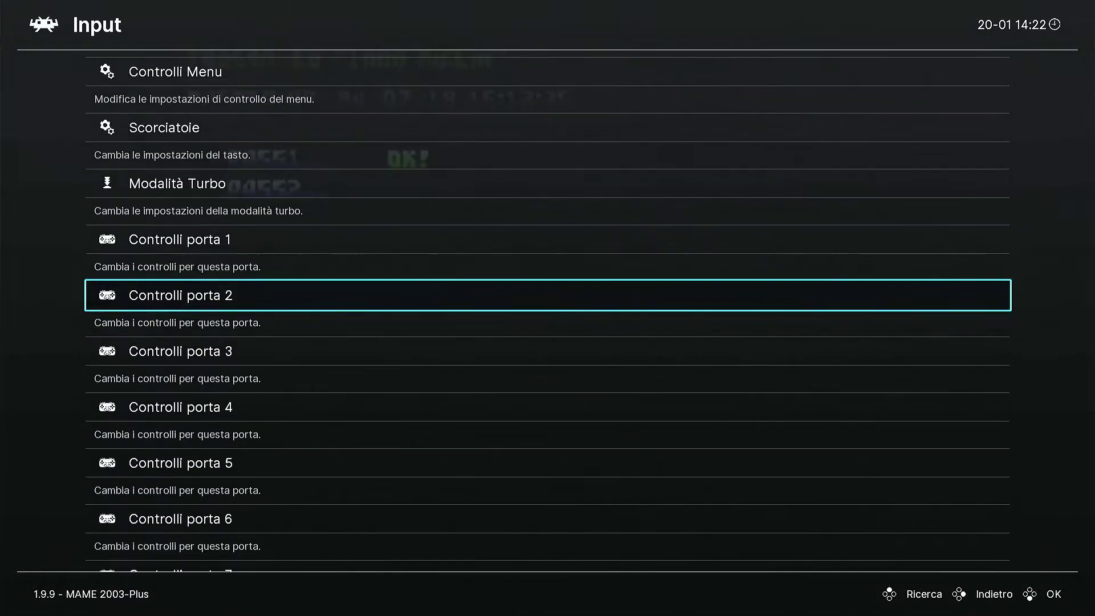
key(Up)
key(Return)
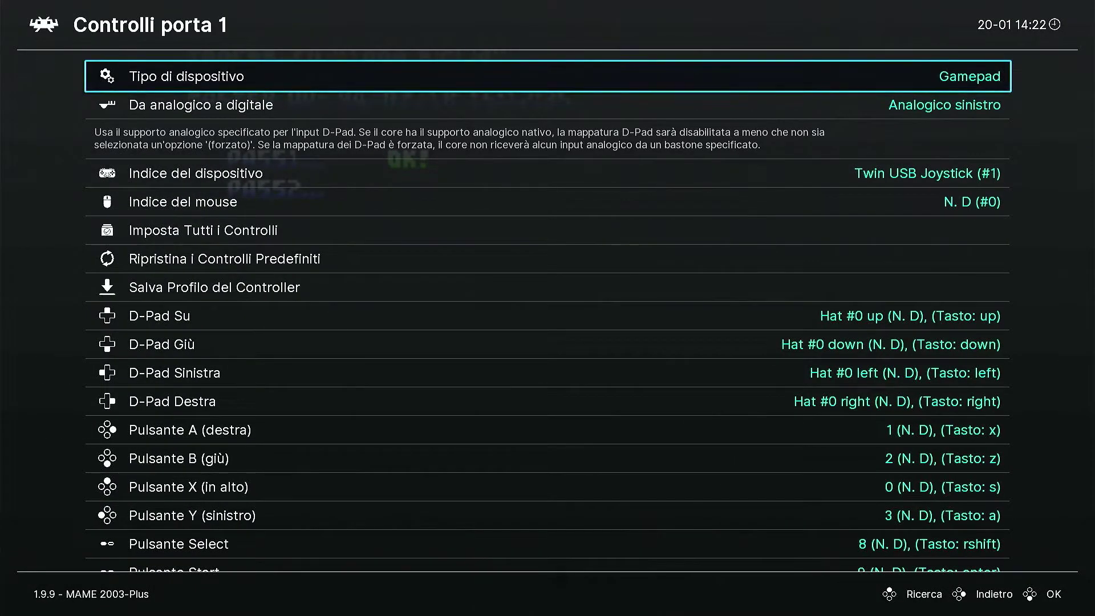
key(Up)
Step: Back out of Controlli porta 1 and the Input settings to the Menu Principale
key(BackSpace)
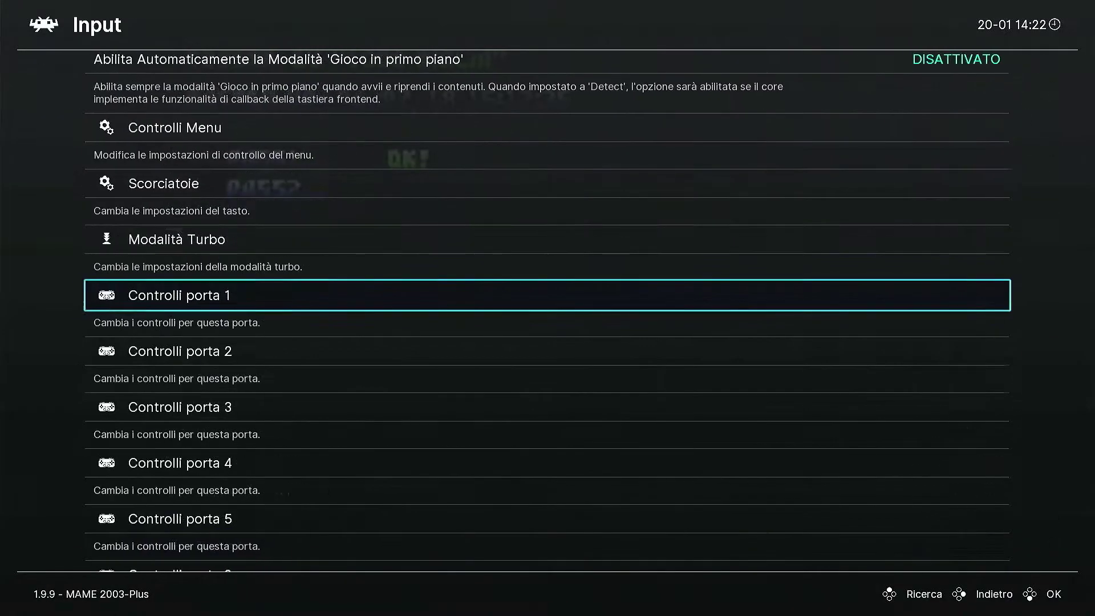
key(BackSpace)
key(Left)
key(Up)
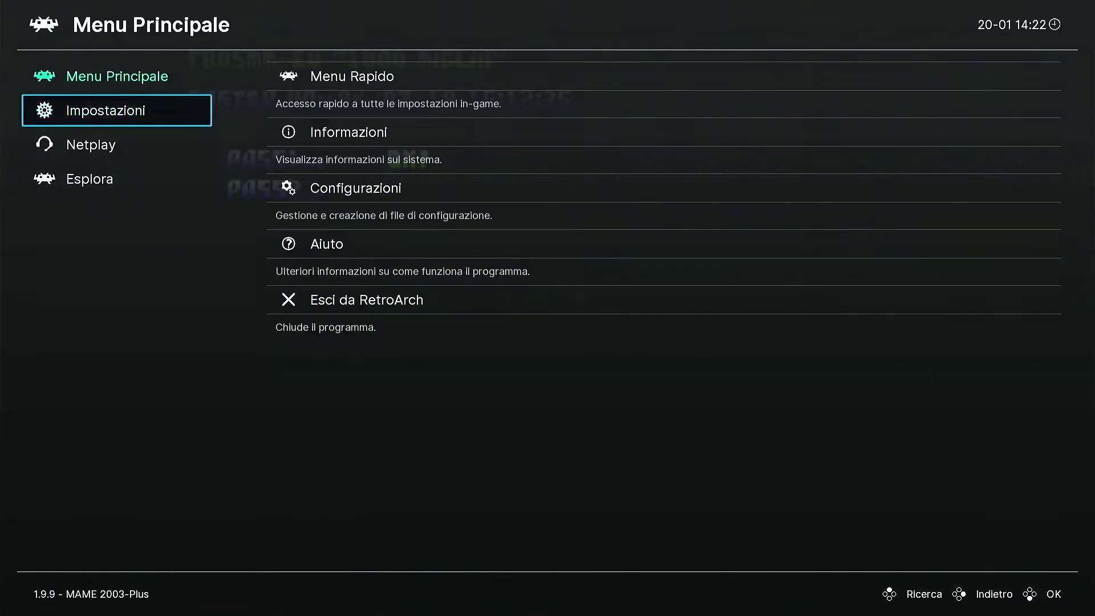
key(shift)
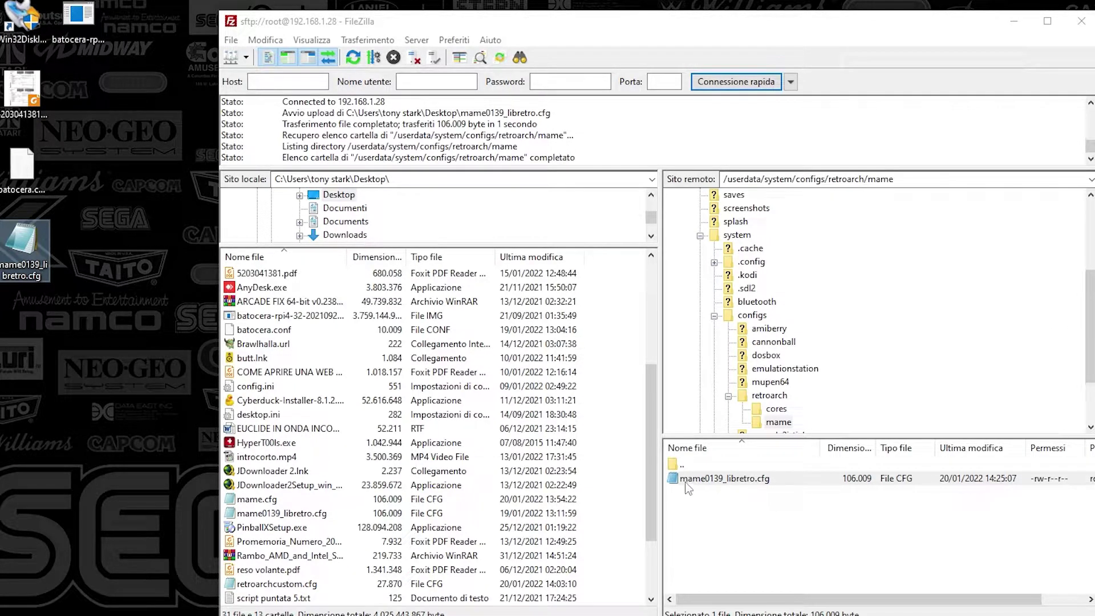
Step: Switch to FileZilla and examine mame0139_libretro.cfg in the remote folder /userdata/system/configs/retroarch/mame
click(707, 482)
click(707, 482)
click(732, 482)
click(747, 534)
click(747, 534)
click(711, 482)
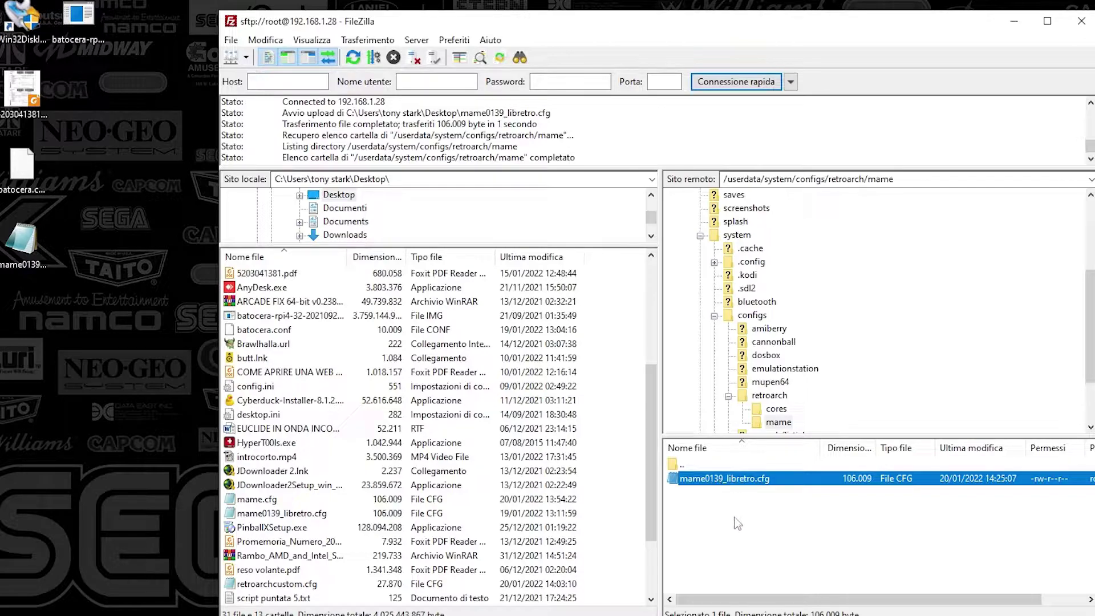
click(720, 494)
click(730, 479)
Step: Go to the remote folder /userdata/system/configs/retroarch and select mame_libretro.cfg to examine it
click(879, 179)
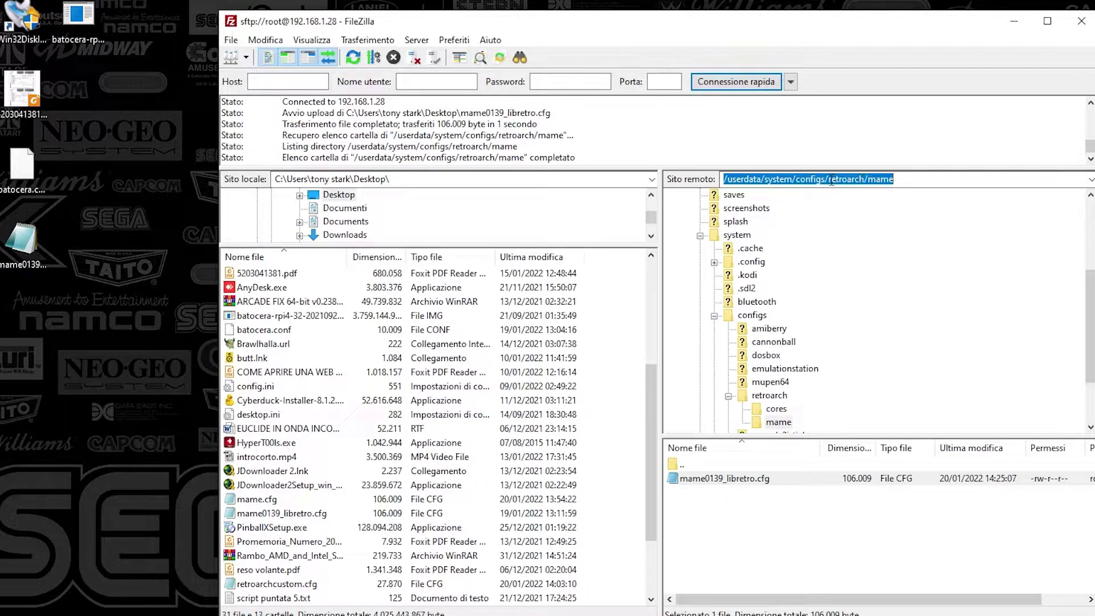
click(898, 179)
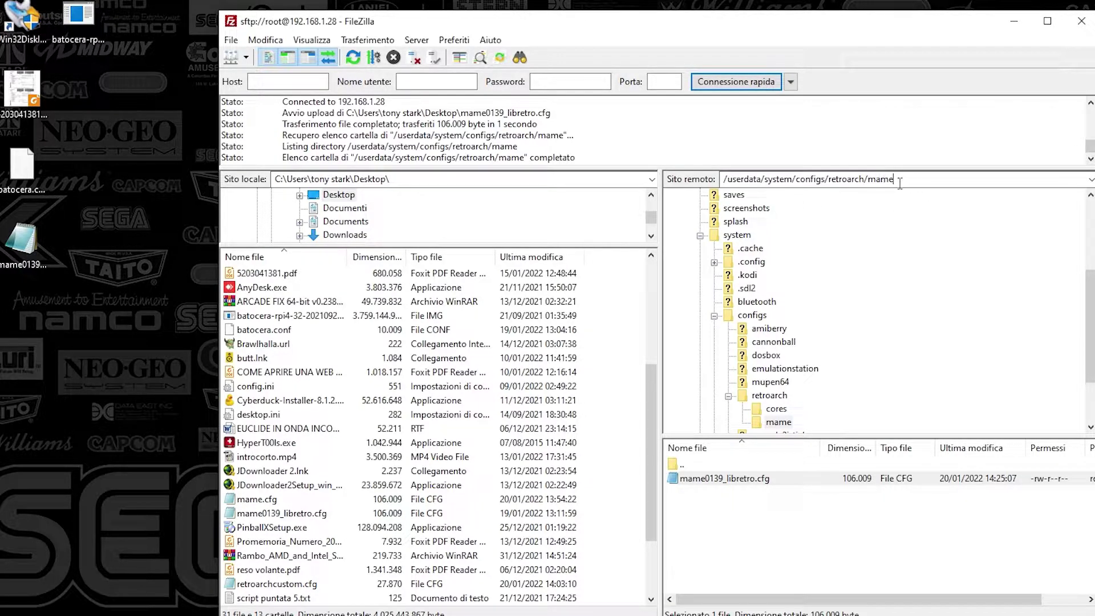
key(BackSpace)
key(BackSpace)
key(BackSpace)
key(BackSpace)
key(Return)
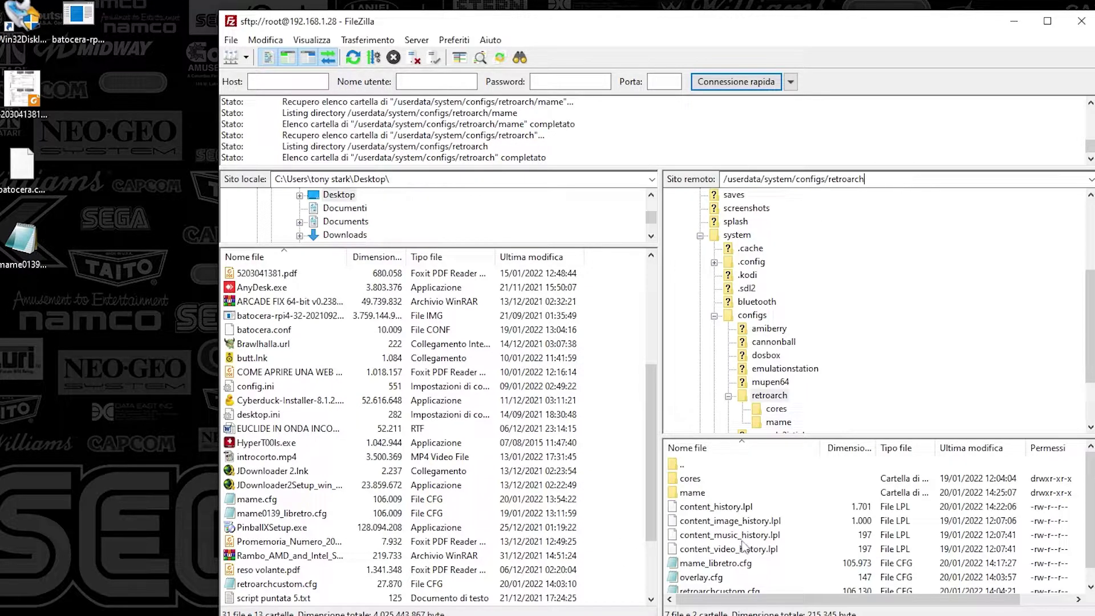
scroll(758, 567, down, 1)
click(713, 549)
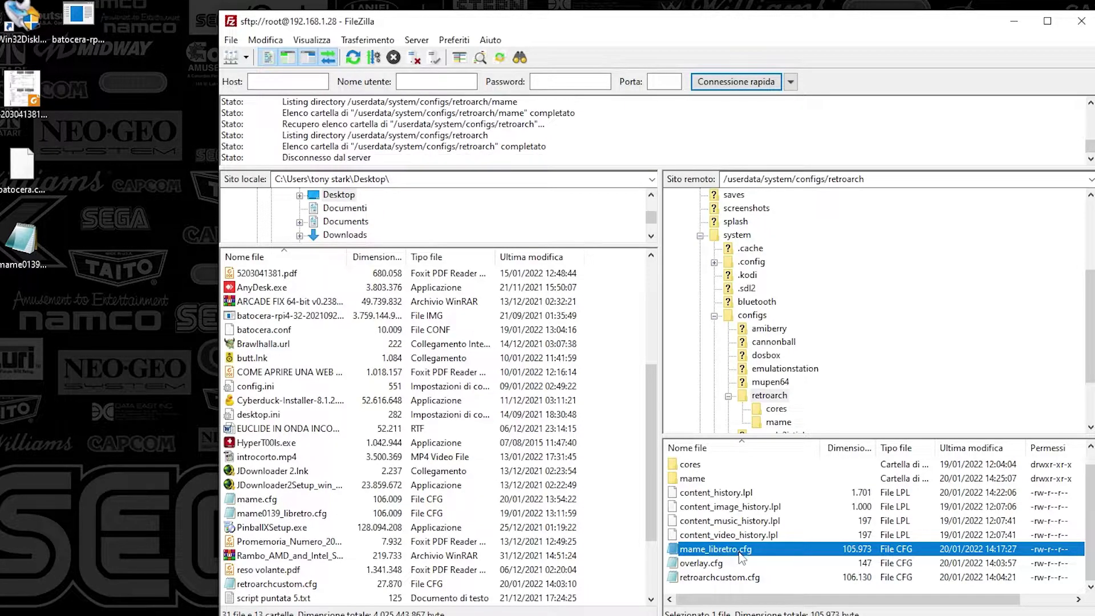
Step: Open the remote mame folder and rename mame0139_libretro.cfg as gtmr.zip.cfg
click(692, 482)
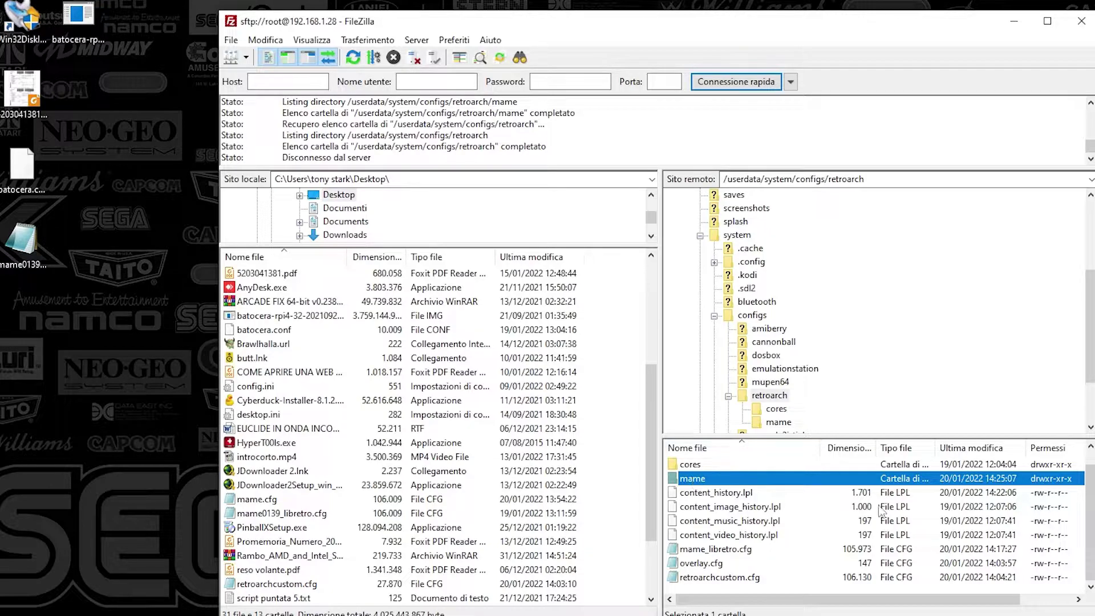
double_click(707, 479)
click(742, 483)
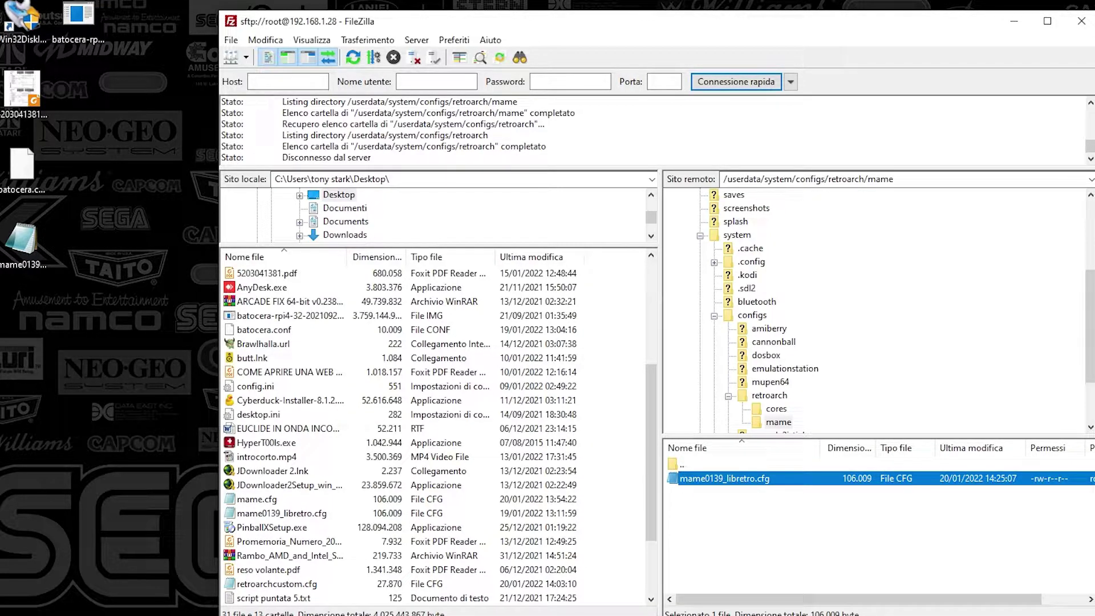
click(724, 484)
drag(724, 481, 677, 484)
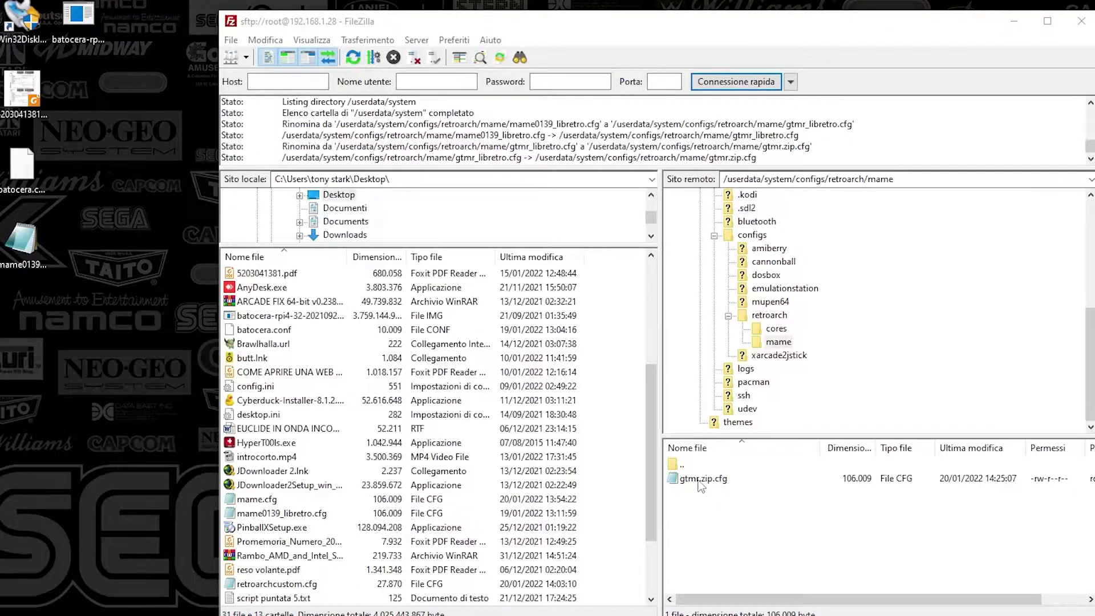
Step: Open the name of gtmr.zip.cfg for editing to examine its game-name part, and leave the editing without a new name
click(699, 480)
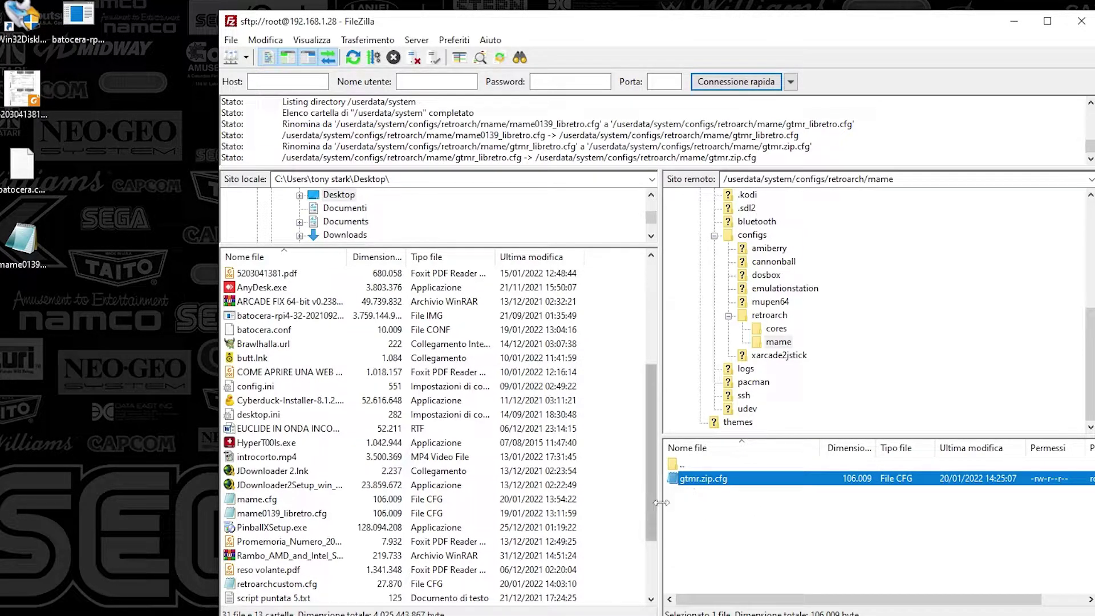
click(690, 481)
click(682, 479)
drag(680, 479, 718, 482)
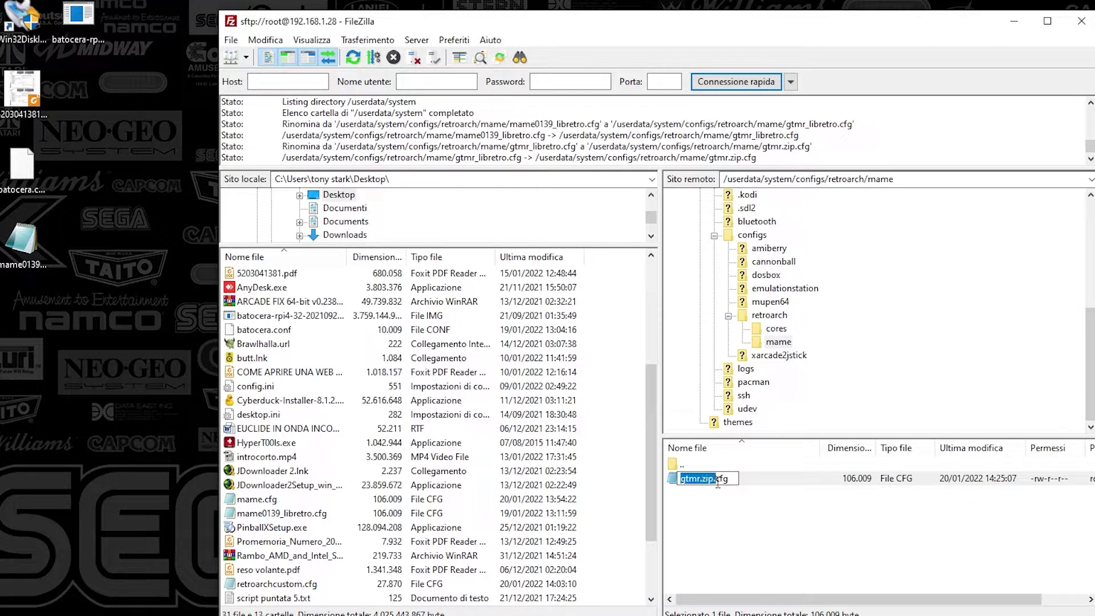
click(735, 479)
click(714, 502)
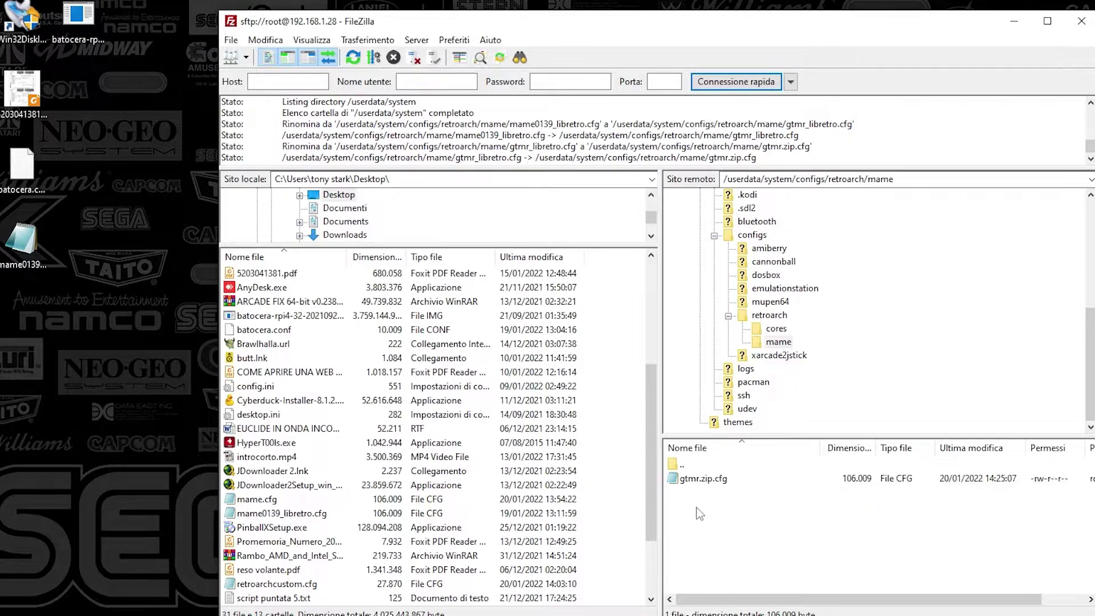
click(703, 482)
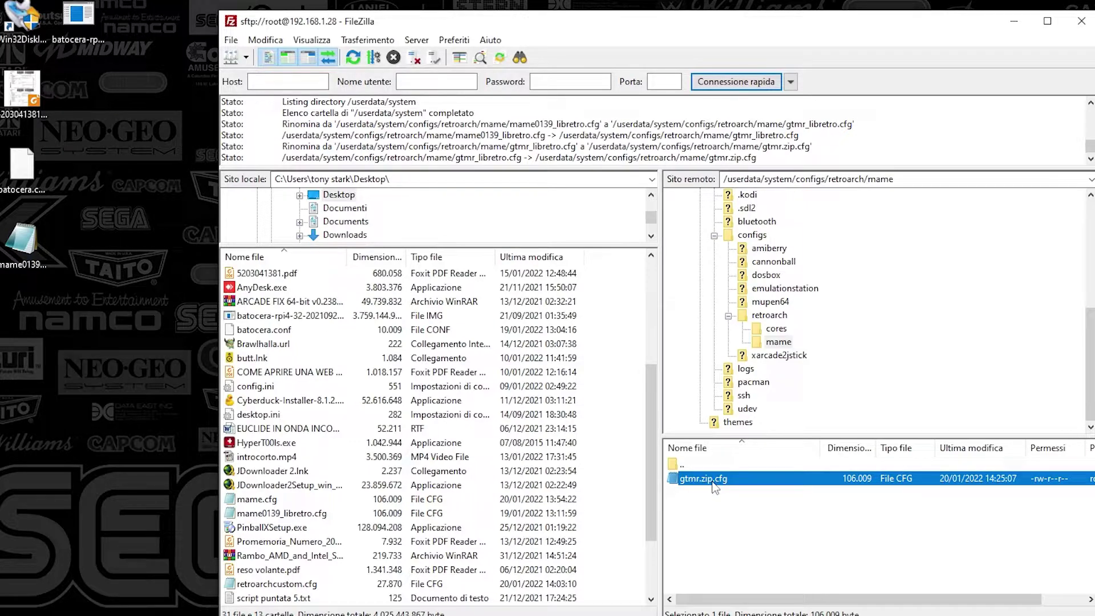
Step: Open batocera.conf from the desktop in Blocco note, without making it the default app for .conf files, and look through its settings
click(29, 188)
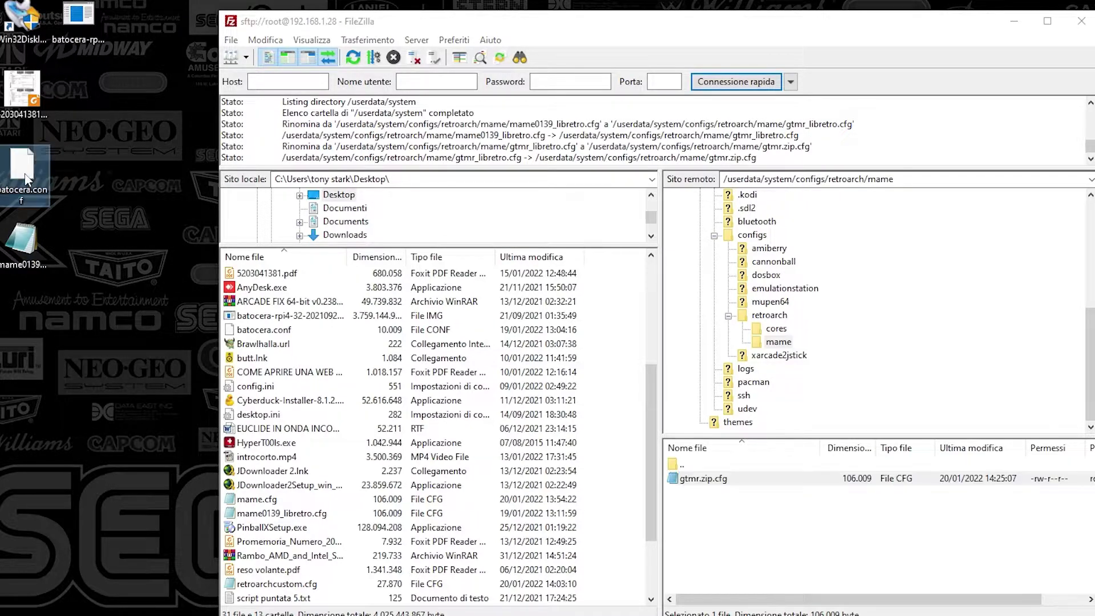
right_click(38, 174)
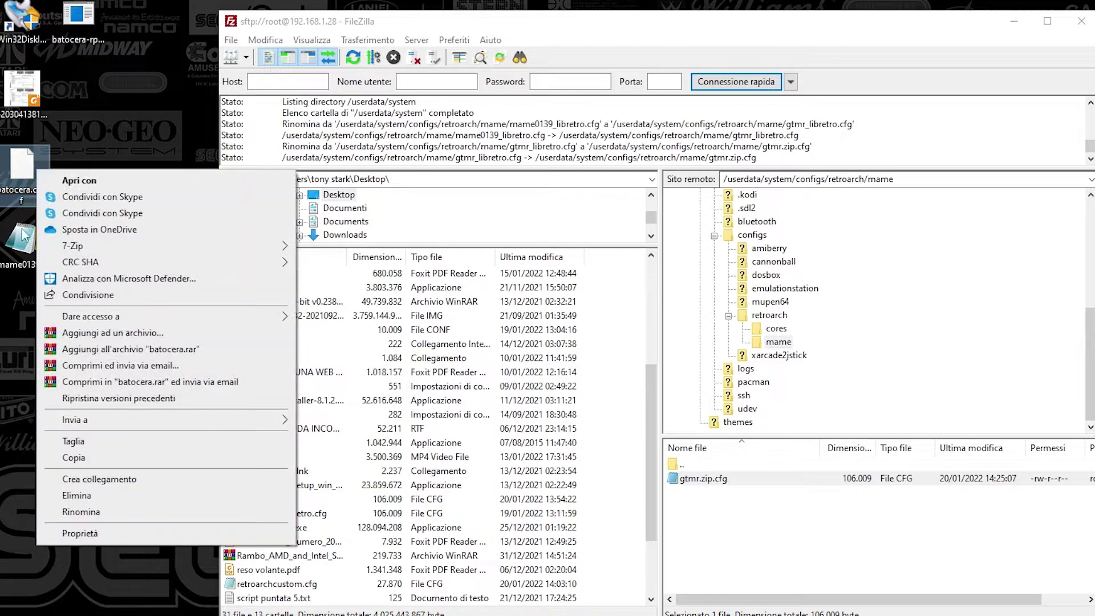
click(80, 182)
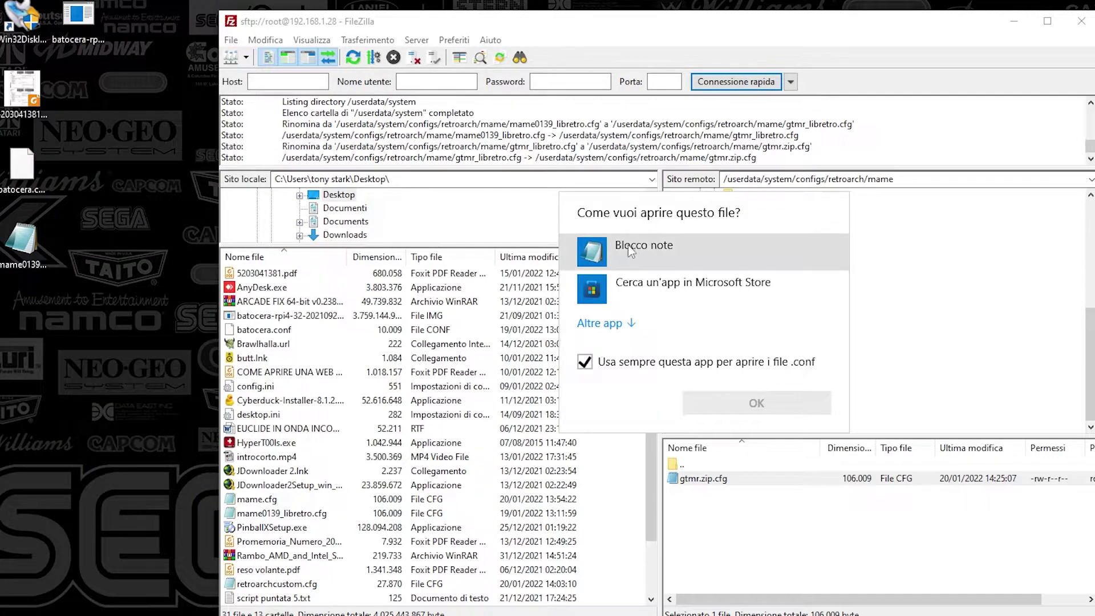
click(584, 362)
click(610, 251)
click(757, 403)
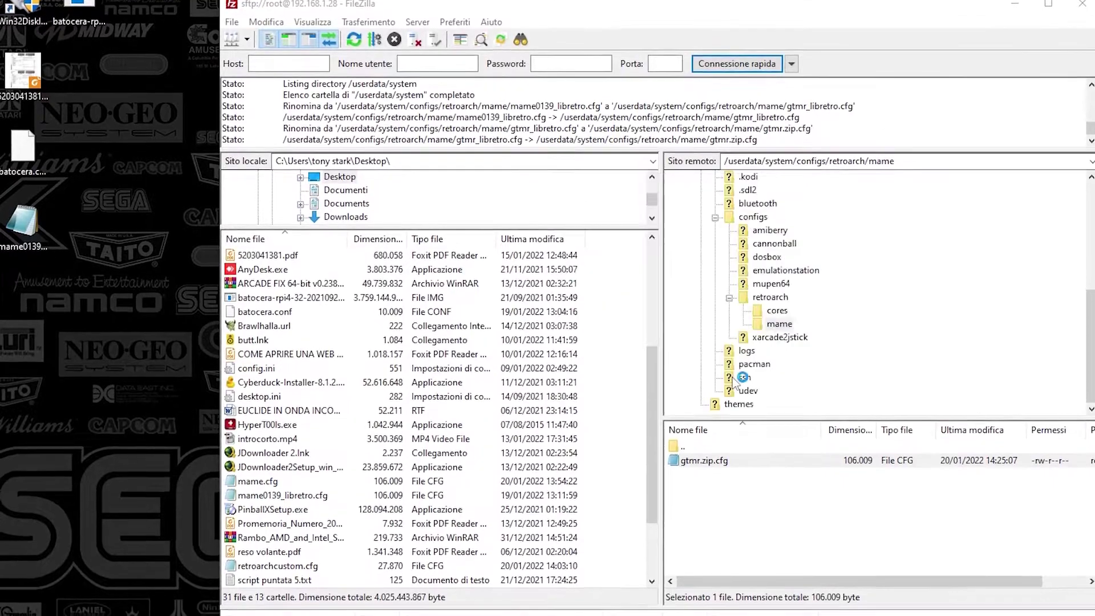
scroll(696, 350, down, 20)
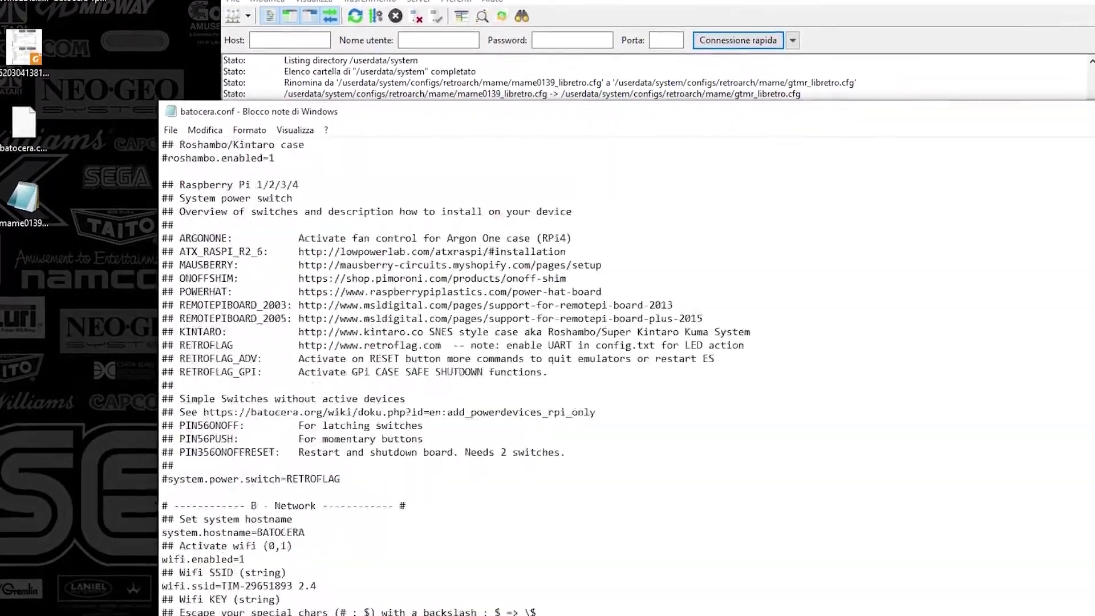
Step: Add the line mame["gtmr.zip"].configfile=/userdata/system/configs/retroarch/mame/gtmr.zip.cfg below the mame.configfile entry at the end of batocera.conf
scroll(578, 580, down, 8)
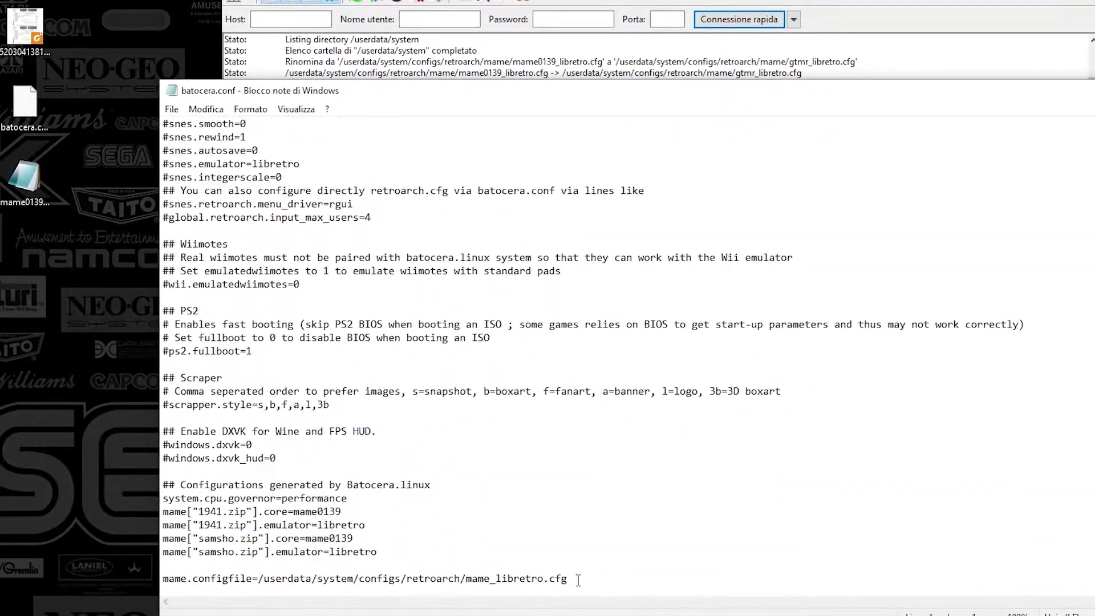
click(578, 580)
key(Return)
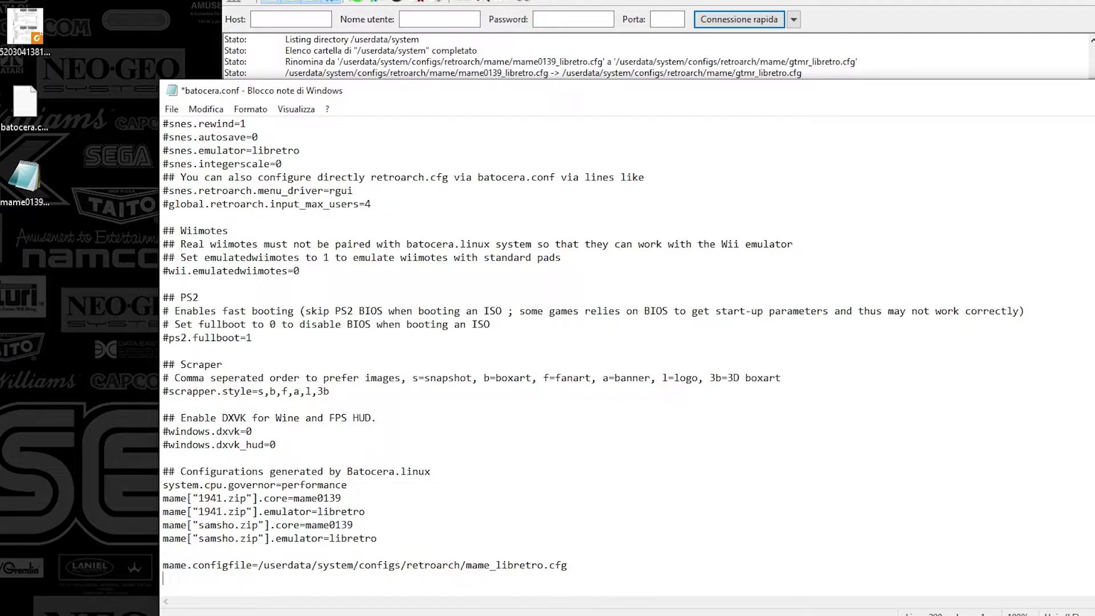
text(mame["gtmr.zip"].configfile=/userdata/system/configs/retroarch/mame/gtmr.zip.cfg)
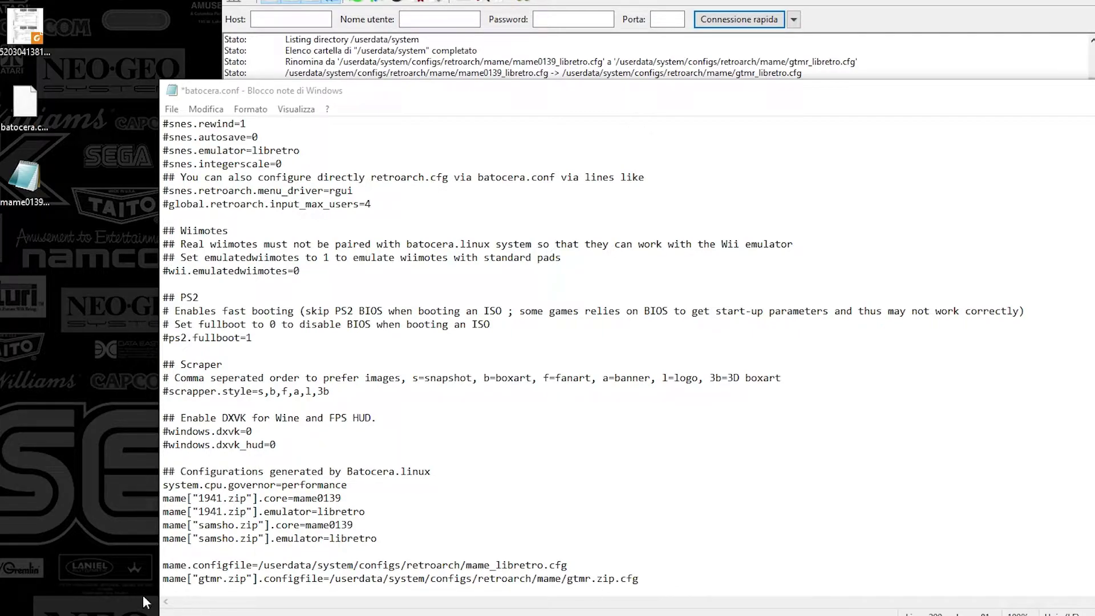
Step: Remove the quotation marks around gtmr.zip in the new configfile line, and close batocera.conf with the changes saved
drag(164, 580, 182, 583)
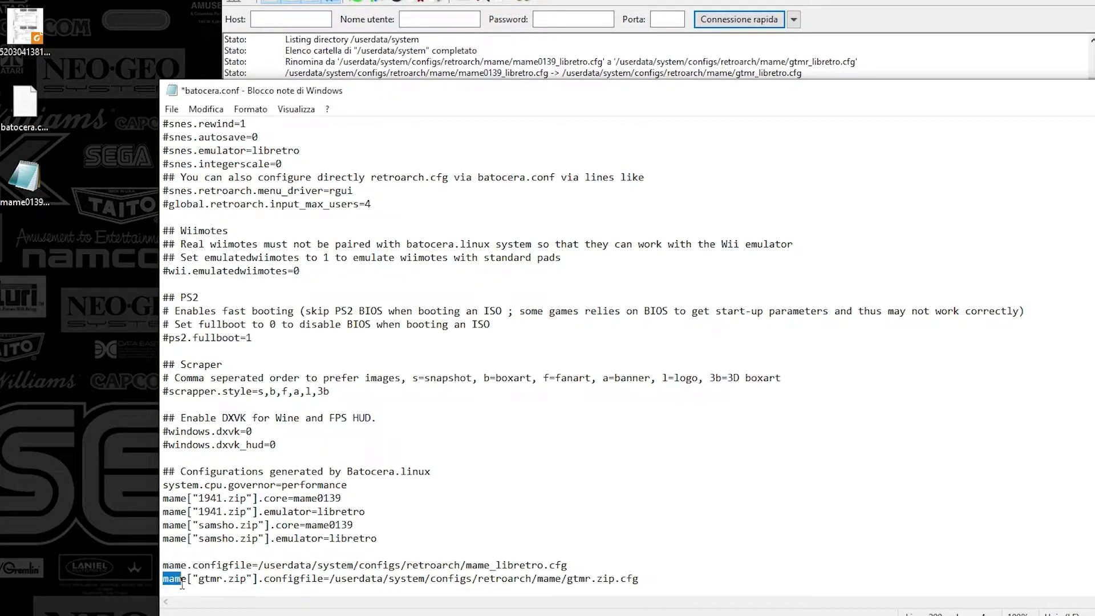
click(189, 579)
click(198, 579)
key(BackSpace)
click(246, 579)
key(BackSpace)
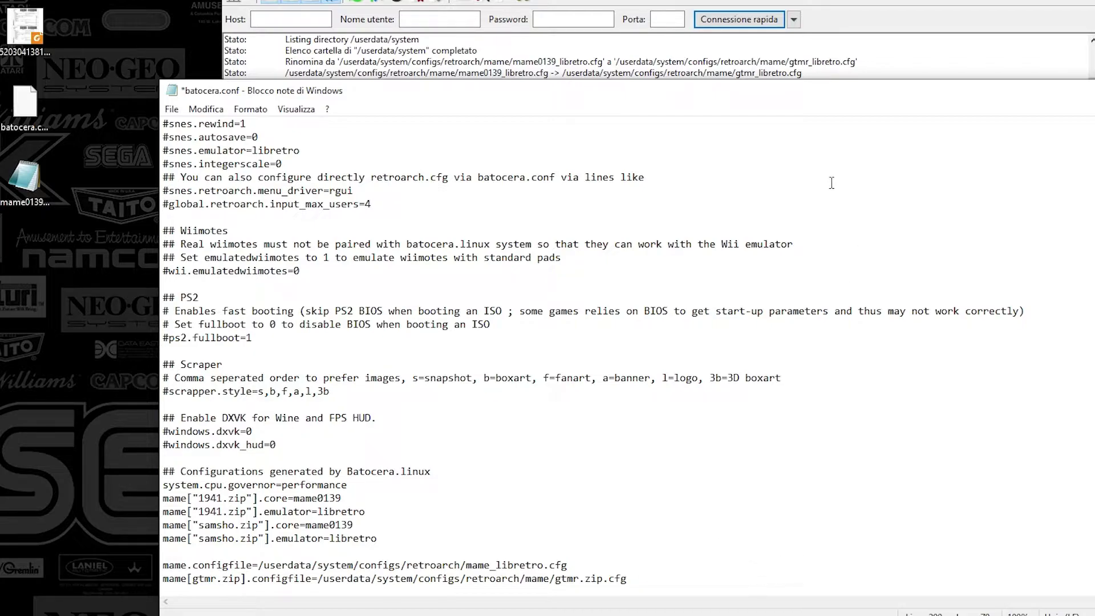
key(alt+F4)
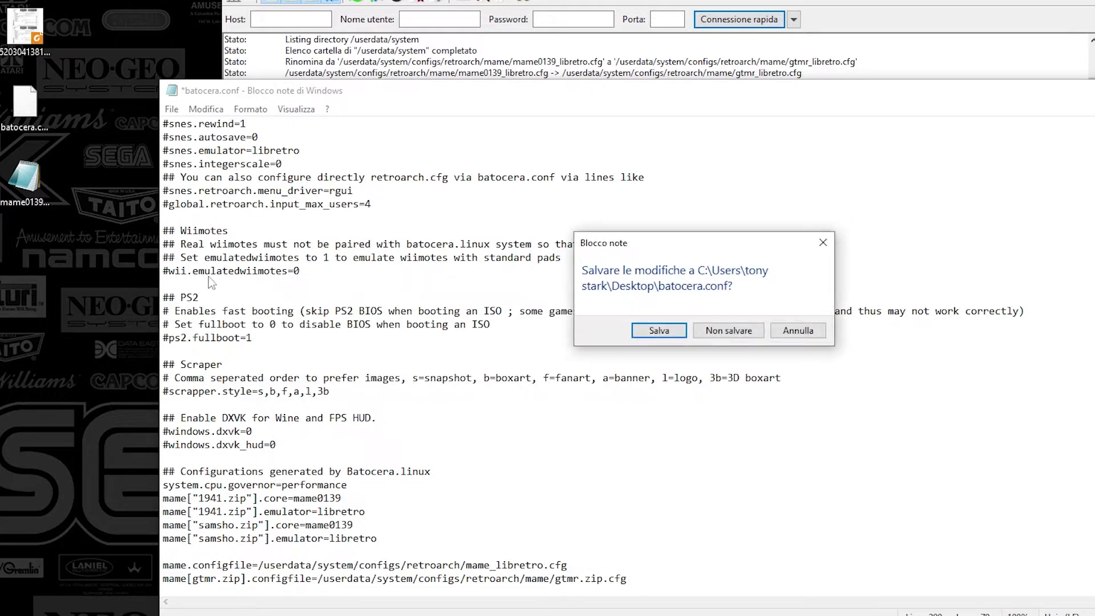
click(630, 331)
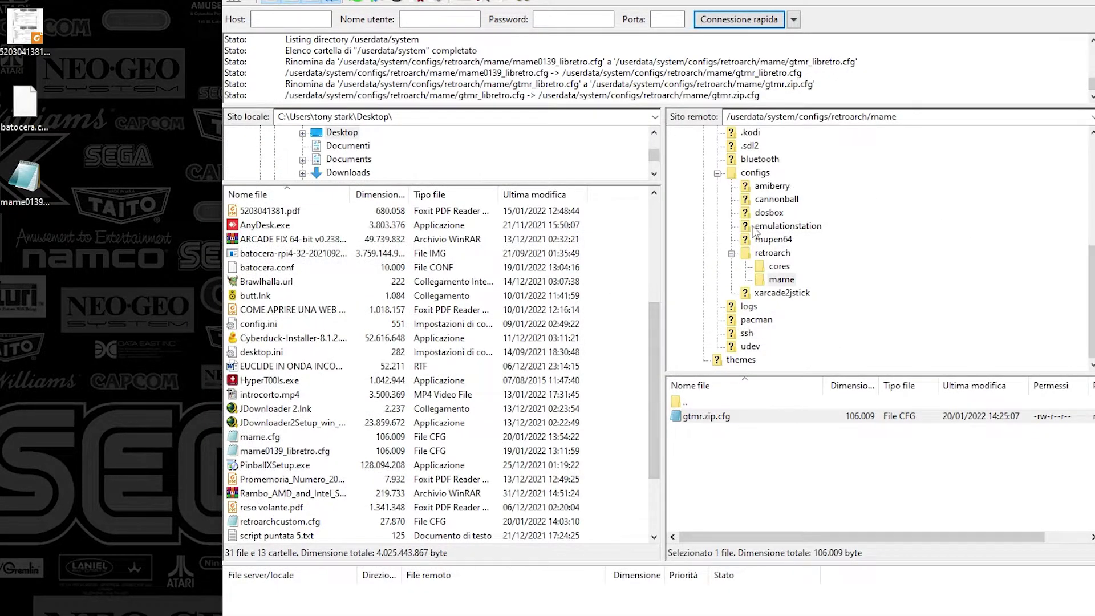
Step: Upload batocera.conf from the desktop to the remote folder /userdata/system in the FTP client, overwriting the existing file
scroll(827, 217, up, 5)
scroll(875, 218, up, 1)
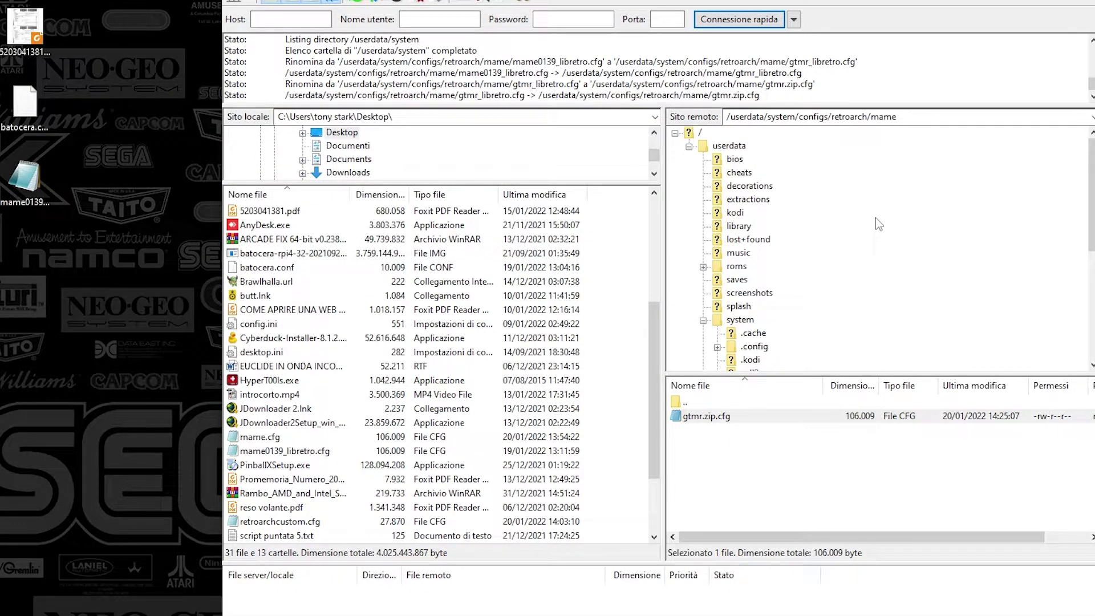
click(741, 147)
click(741, 320)
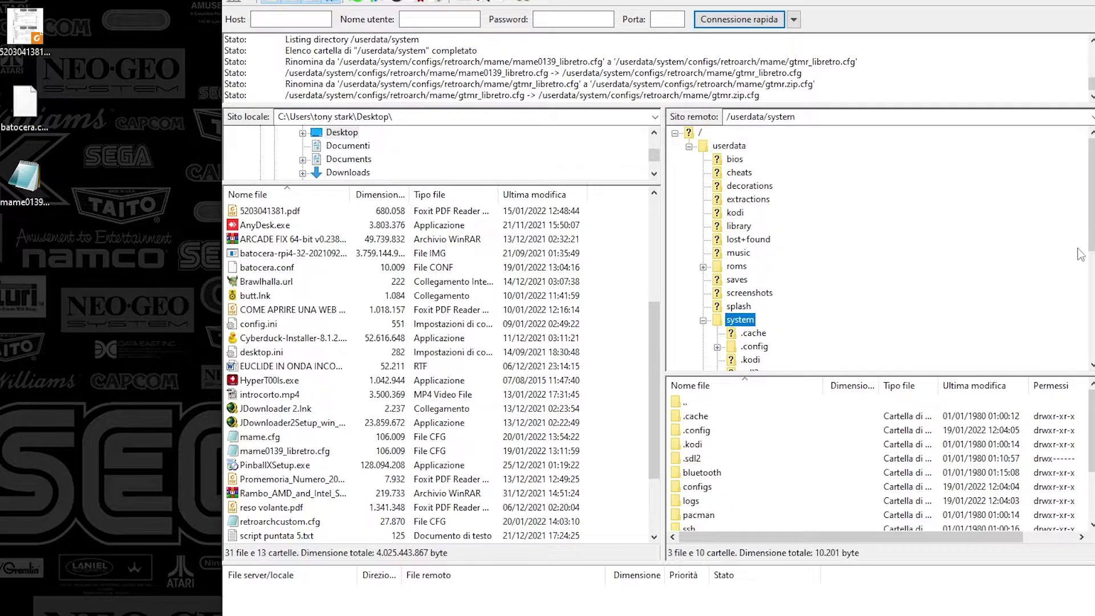
drag(1091, 251, 1091, 333)
scroll(1092, 305, up, 2)
drag(1090, 473, 1085, 522)
drag(37, 115, 781, 516)
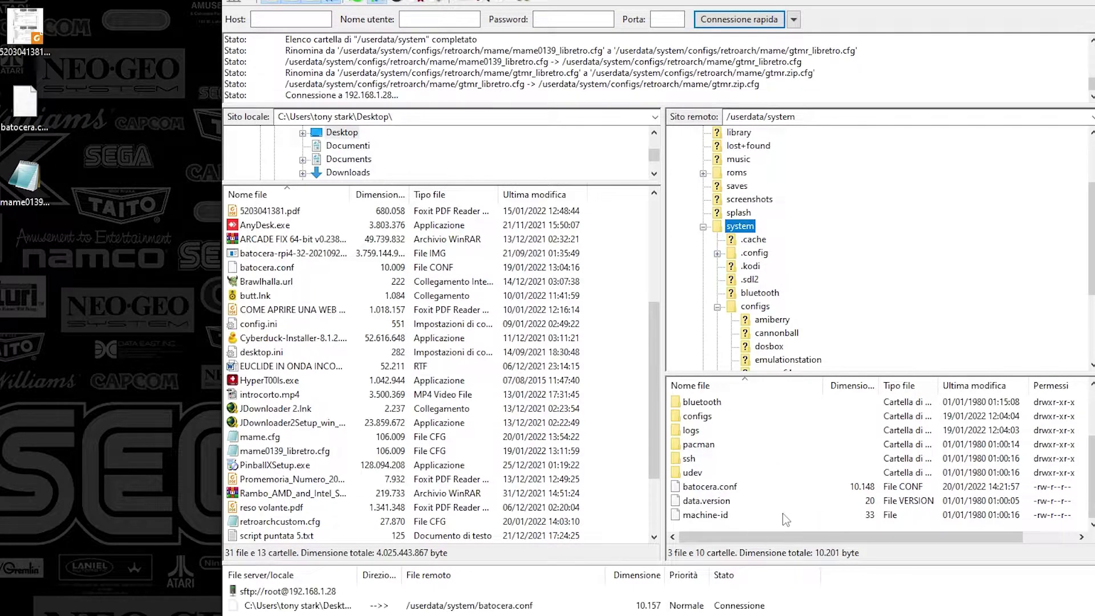
click(779, 411)
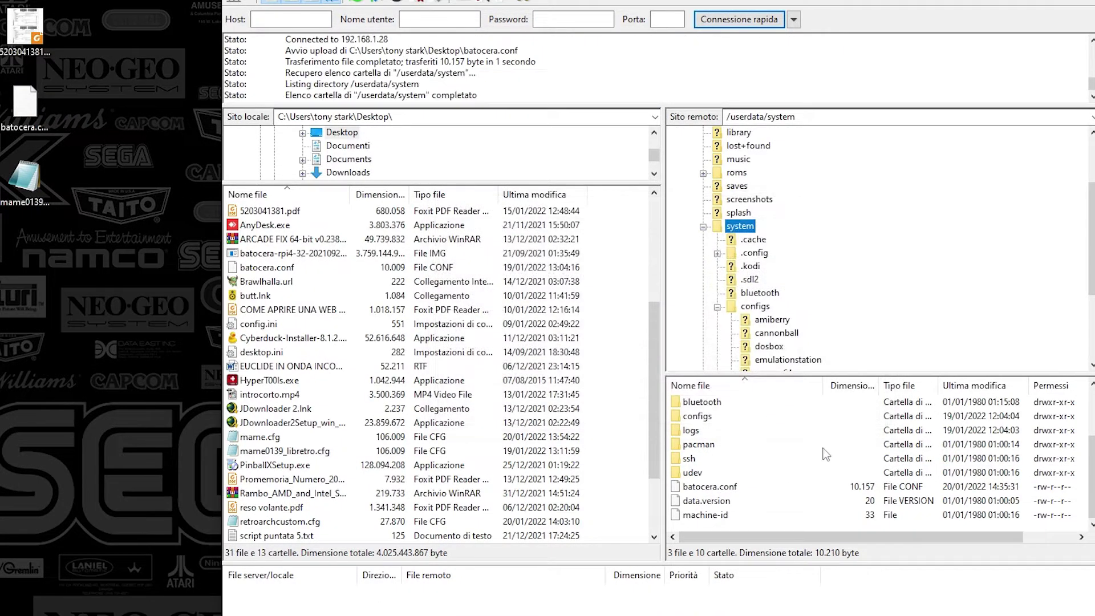